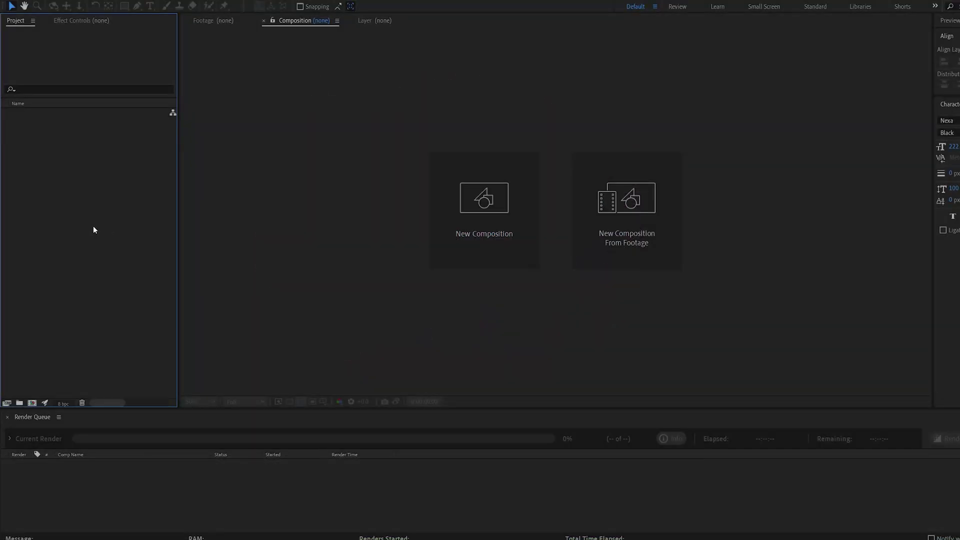
# - Create a 1920 x 1080 composition named Main at 29.97 fps with a 16-second duration
pyautogui.rightClick(94, 226)
pyautogui.click(118, 233)
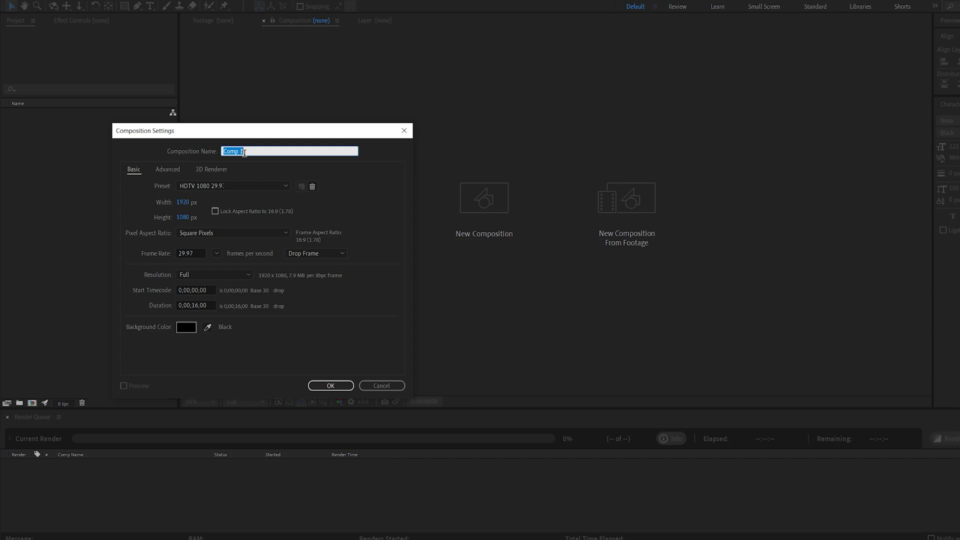
pyautogui.press('Return')
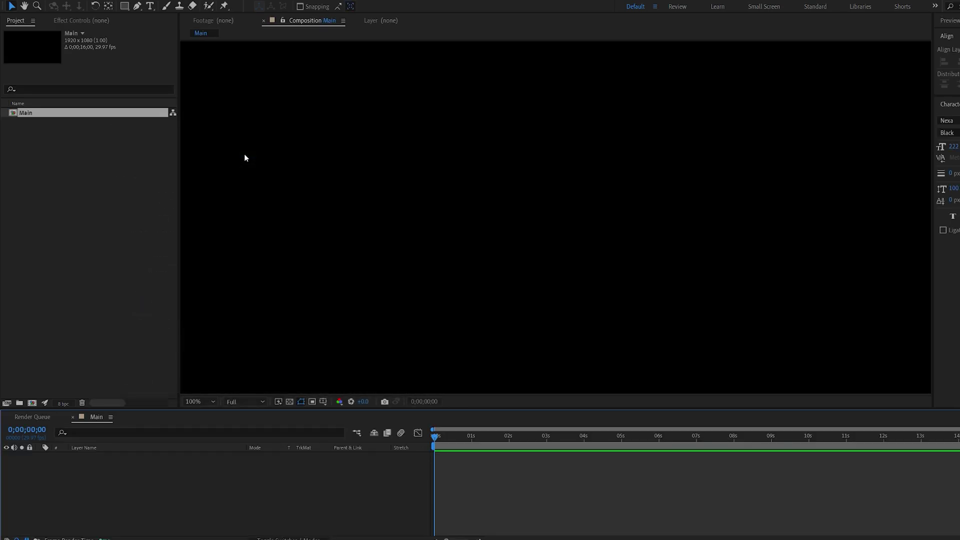
# - Create a second composition named Text with a height of 1500 px
pyautogui.rightClick(86, 181)
pyautogui.click(107, 185)
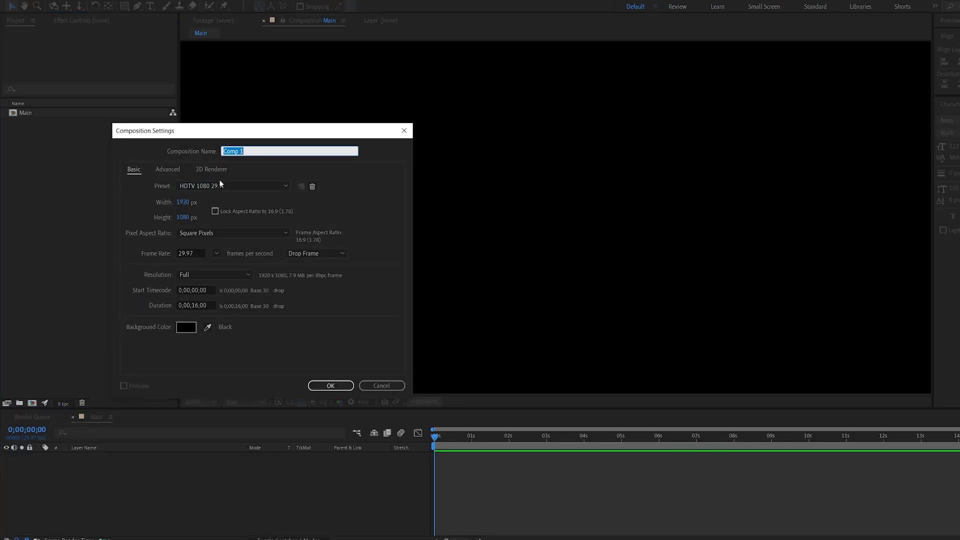
pyautogui.click(183, 217)
pyautogui.write('1500')
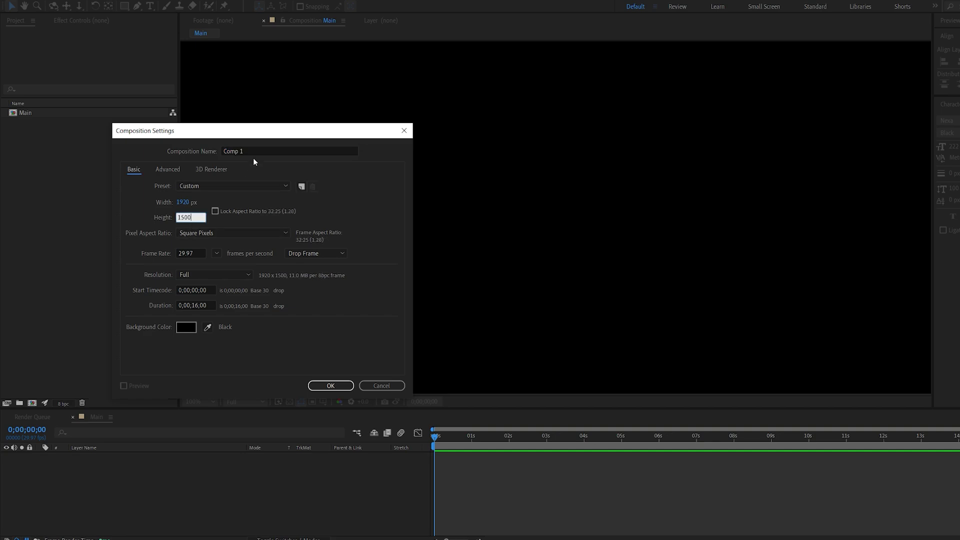
pyautogui.moveTo(257, 152); pyautogui.dragTo(205, 158)
pyautogui.write('Text')
pyautogui.press('Return')
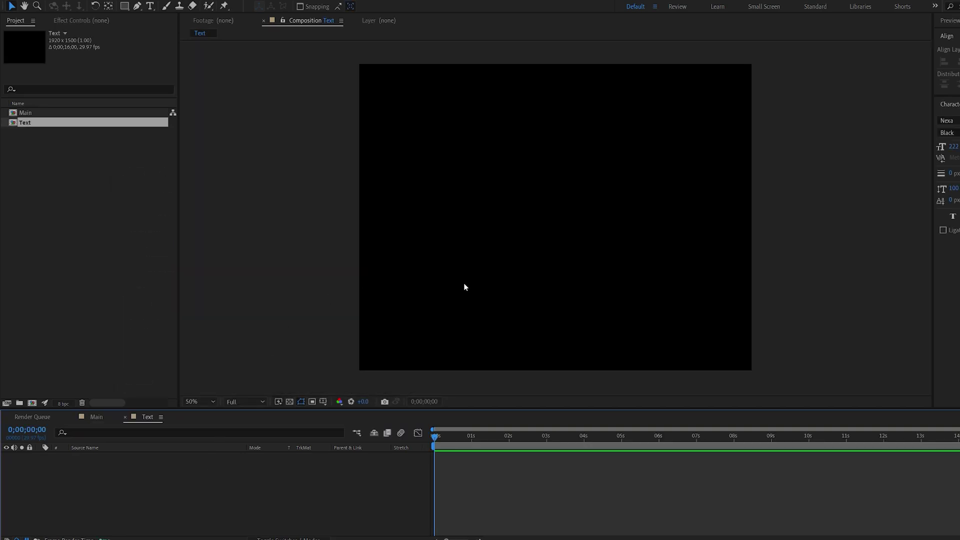
# - Add a text layer reading DIGITAL to the Text composition
pyautogui.rightClick(271, 461)
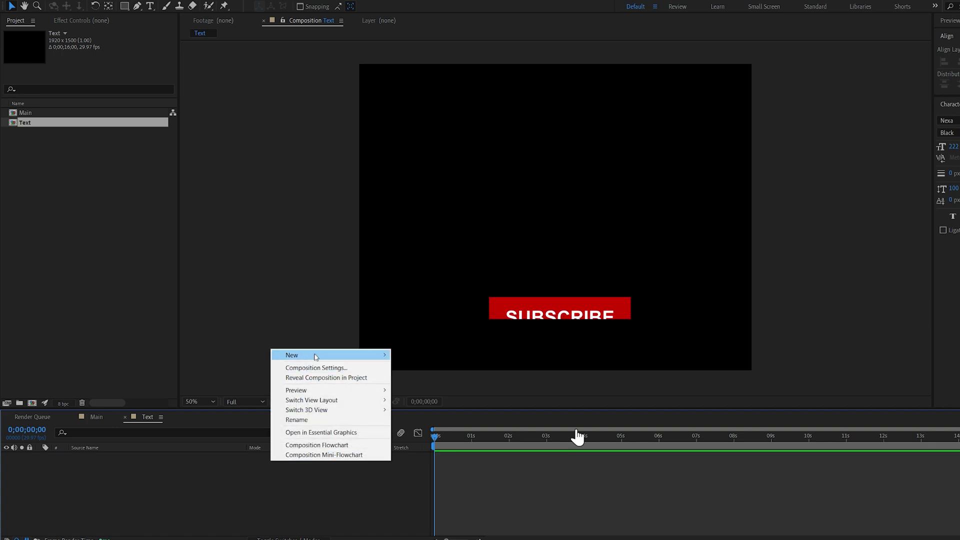
pyautogui.moveTo(313, 355)
pyautogui.click(426, 364)
pyautogui.write('DIGITAL')
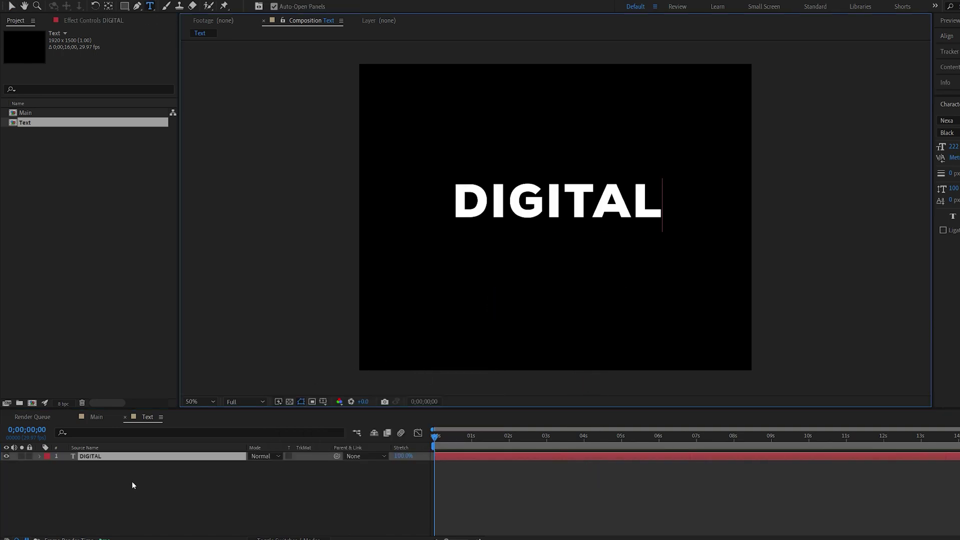
pyautogui.click(96, 456)
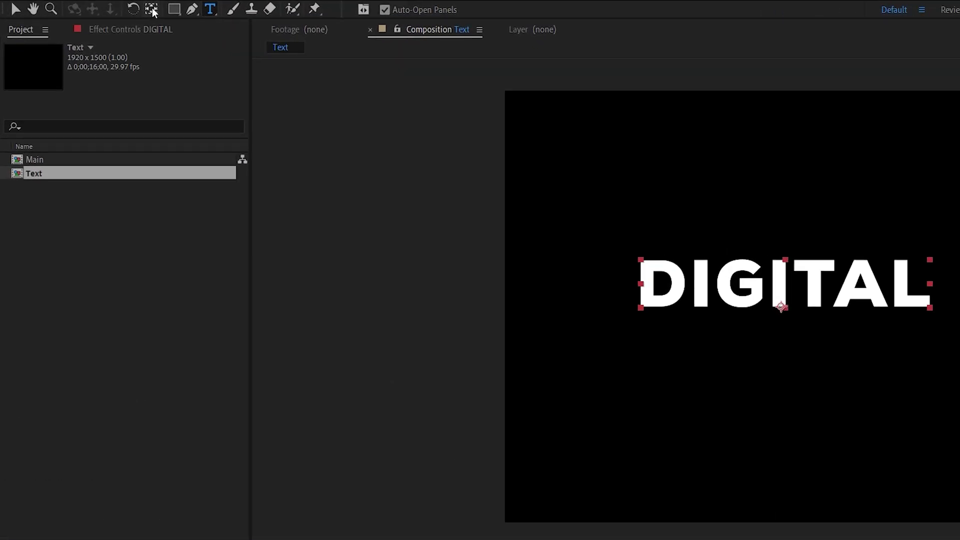
# - Move the DIGITAL layer's anchor point to the text's center and center the layer horizontally and vertically in the composition
pyautogui.click(108, 6)
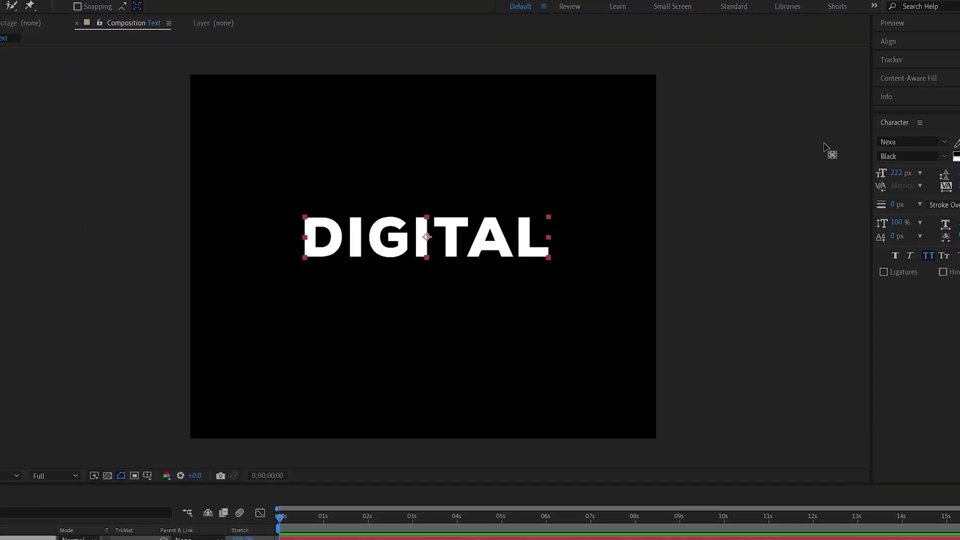
pyautogui.click(895, 46)
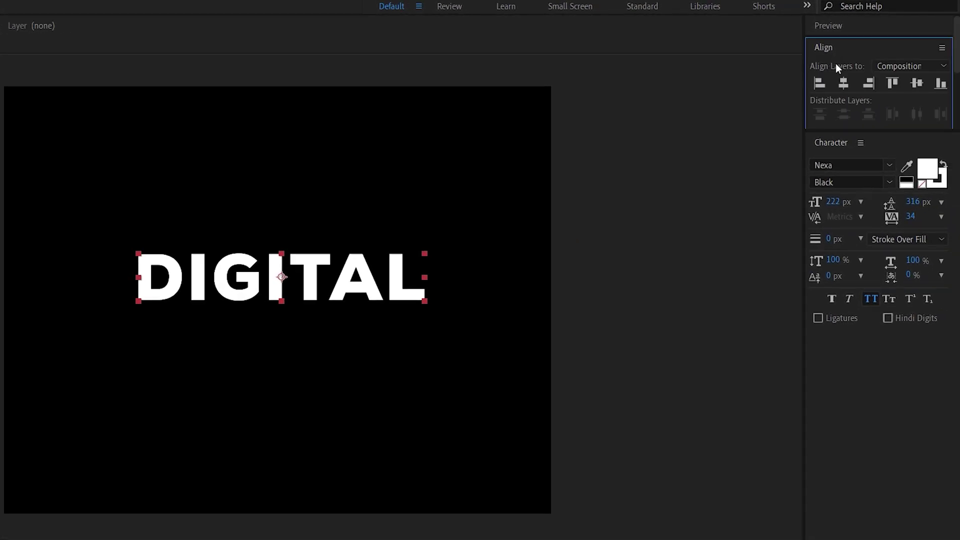
pyautogui.click(845, 86)
pyautogui.click(918, 82)
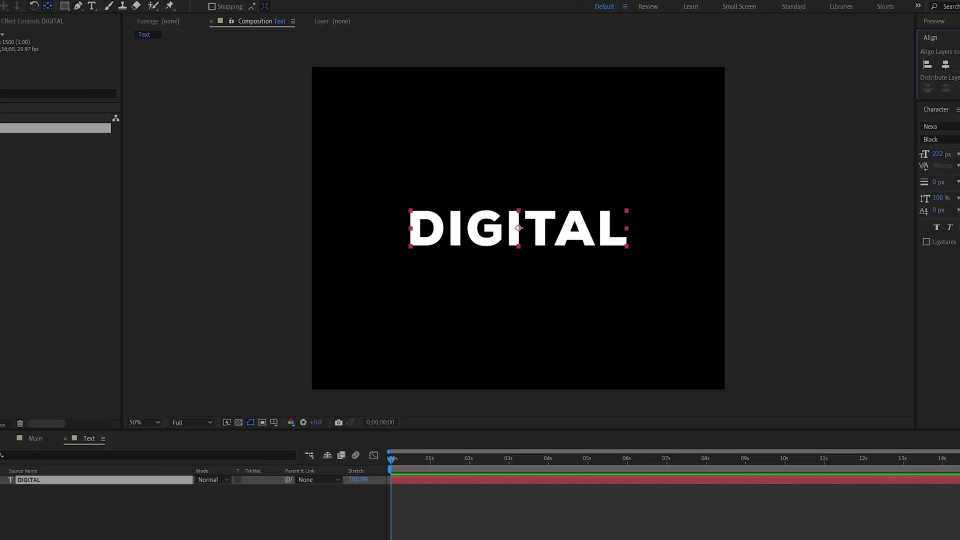
pyautogui.click(100, 487)
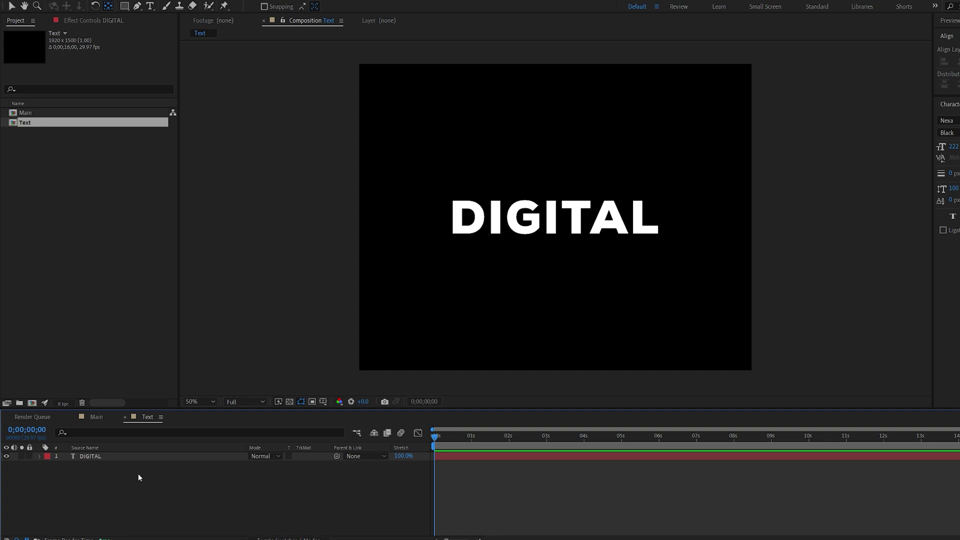
# - Create a black 1920 x 1500 solid named Fractal above the DIGITAL text layer
pyautogui.rightClick(104, 475)
pyautogui.moveTo(144, 369)
pyautogui.click(282, 391)
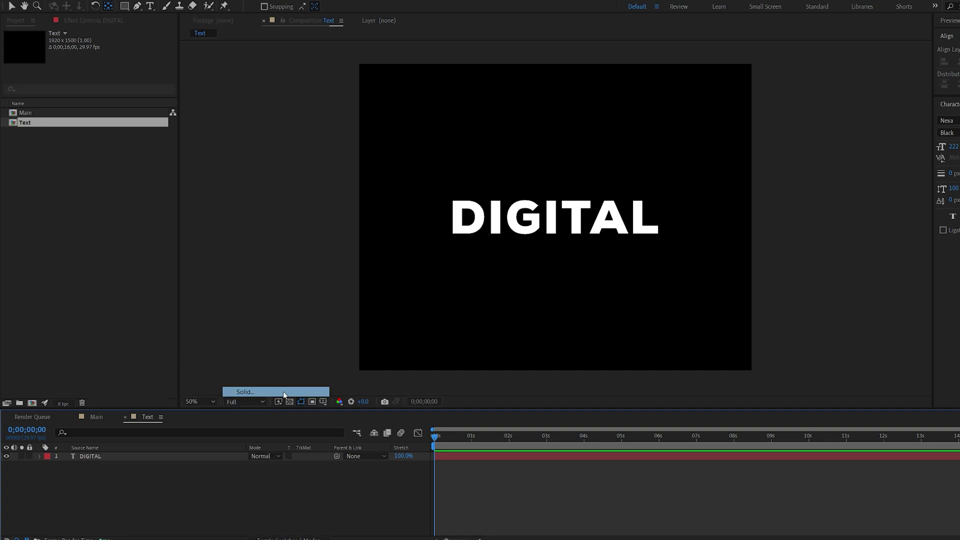
pyautogui.write('Fractal')
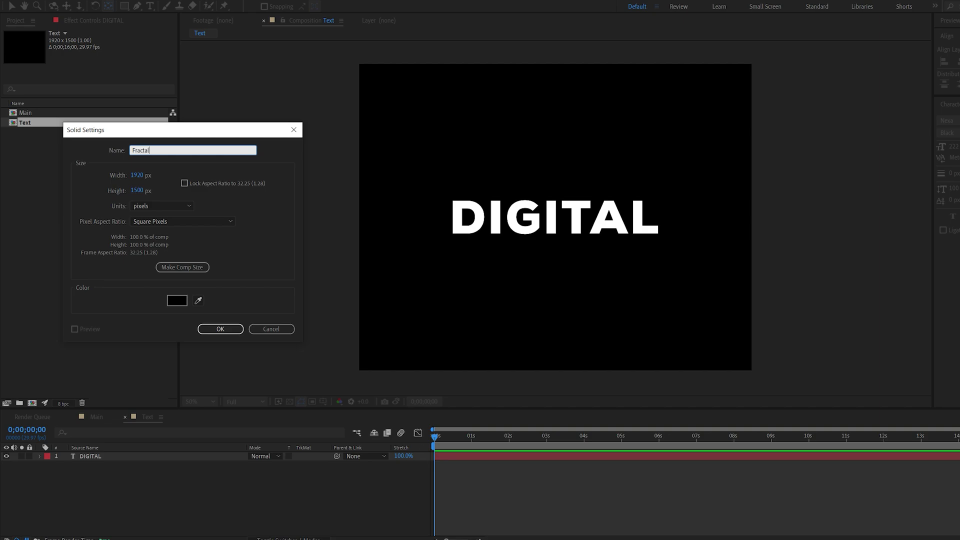
pyautogui.press('Return')
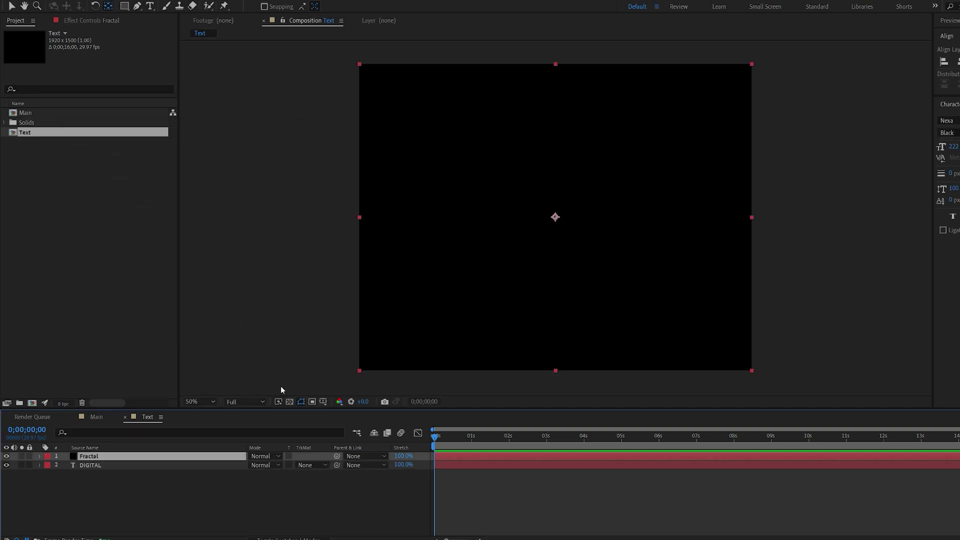
# - Apply the Fractal Noise effect to the Fractal solid and set its Fractal Type to Dynamic
pyautogui.hotkey('ctrl', 'space')
pyautogui.write('fr')
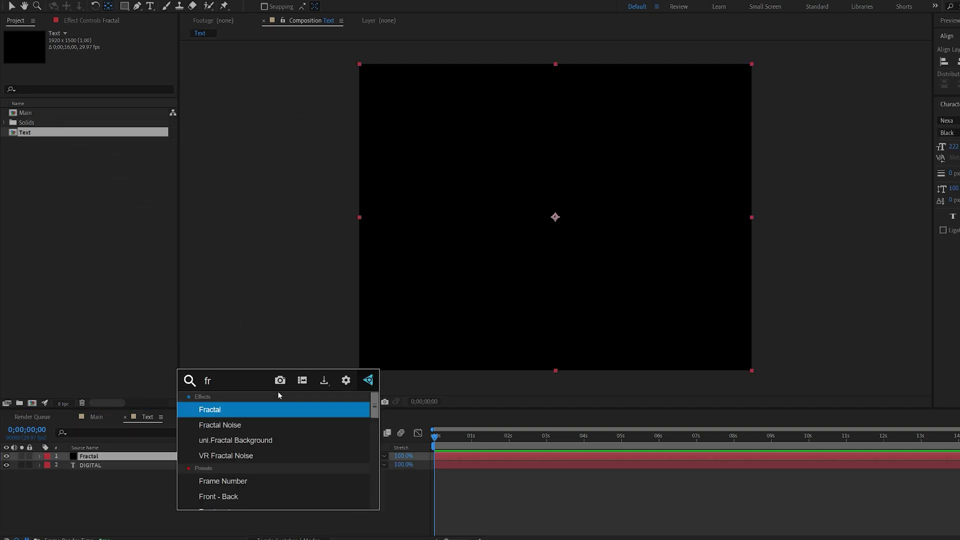
pyautogui.press('Down')
pyautogui.press('Return')
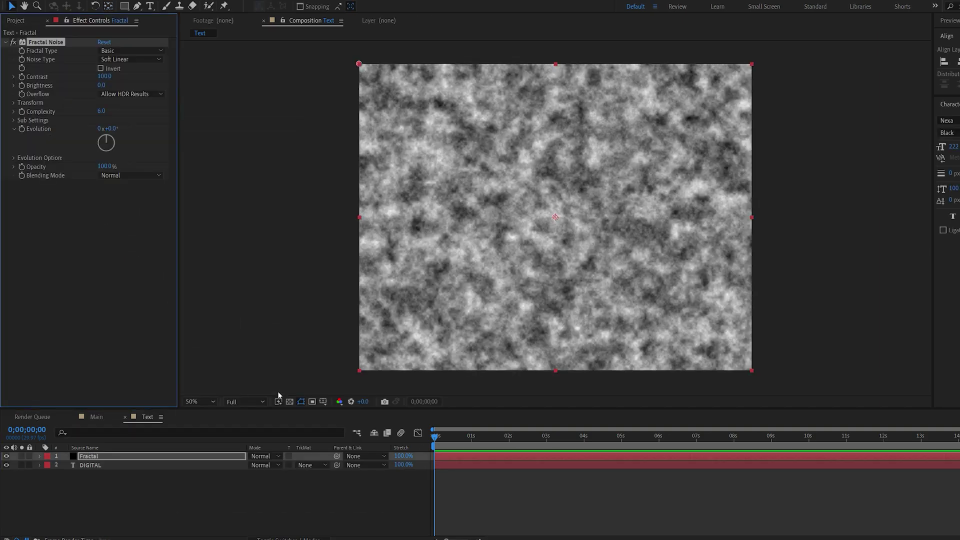
pyautogui.click(80, 456)
pyautogui.click(115, 50)
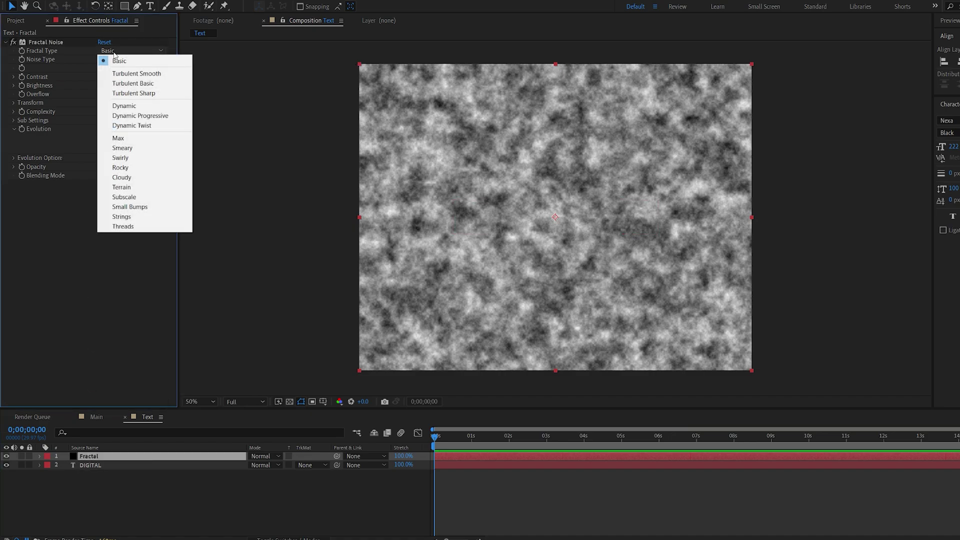
pyautogui.click(125, 106)
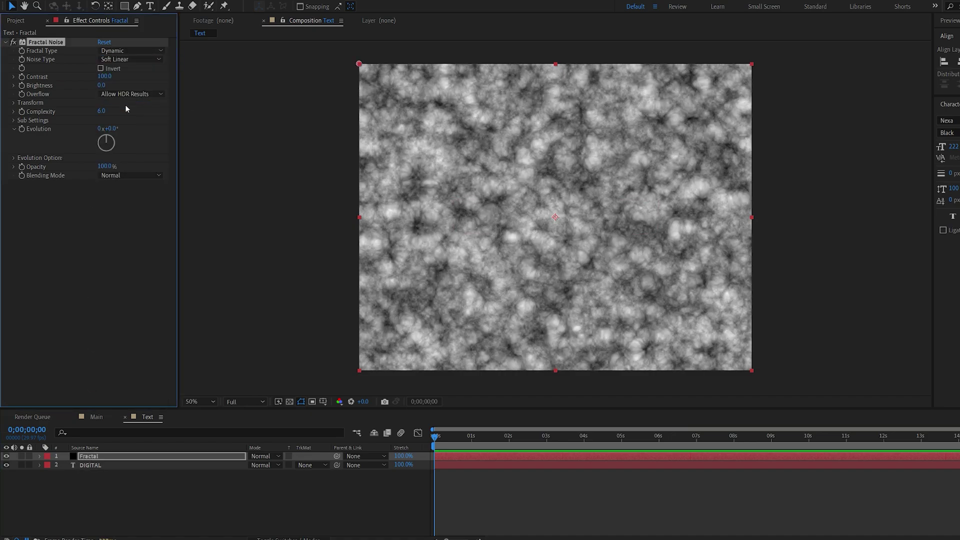
# - Set the Fractal Noise Contrast to 250 and turn off Uniform Scaling in its Transform settings
pyautogui.click(105, 77)
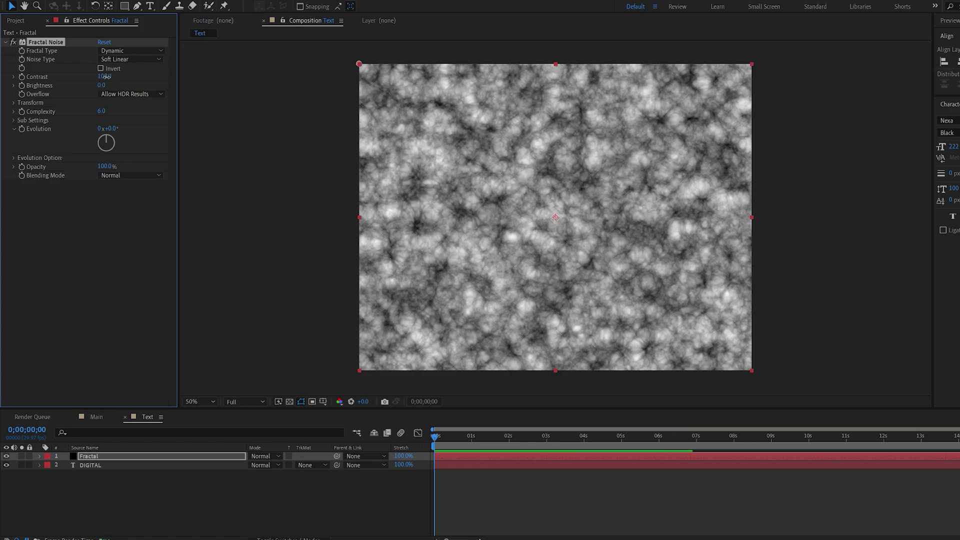
pyautogui.write('250')
pyautogui.press('Return')
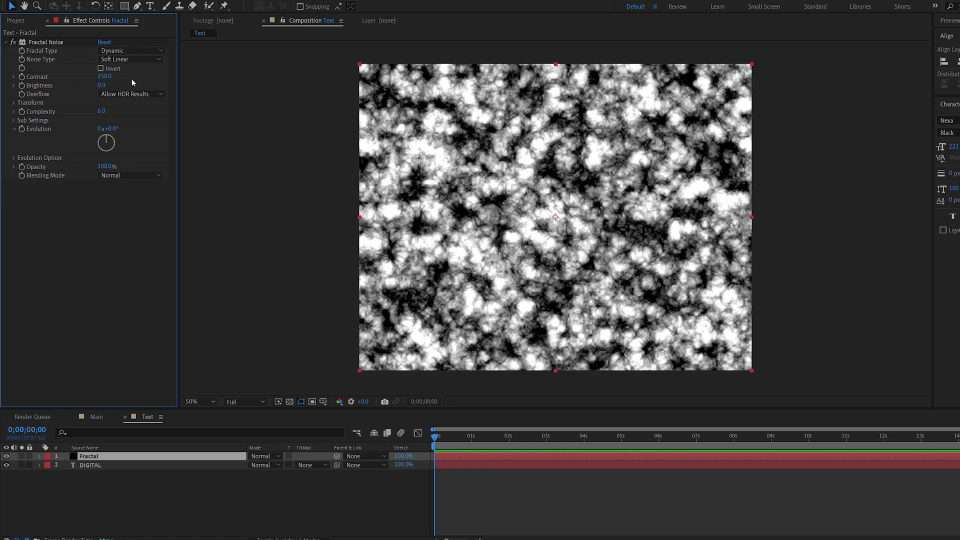
pyautogui.click(14, 102)
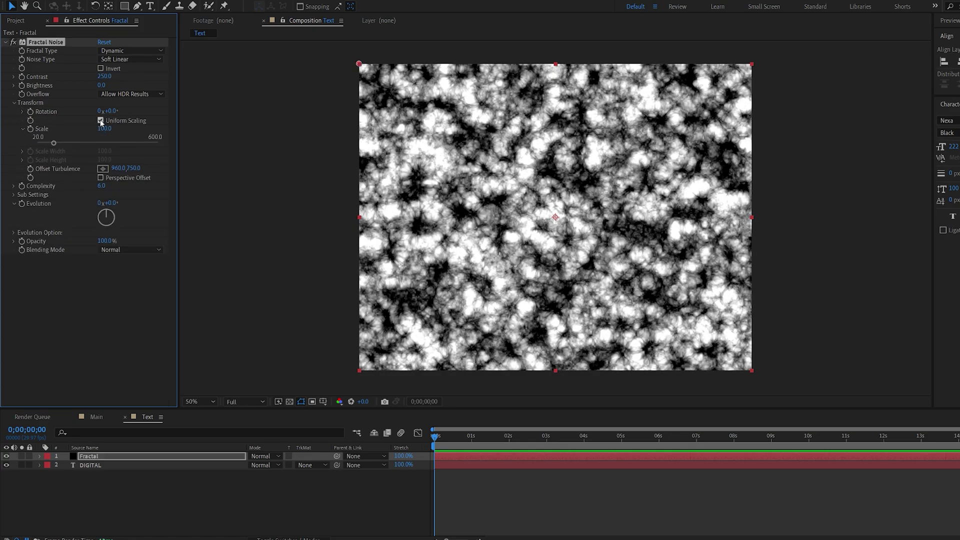
pyautogui.click(100, 120)
pyautogui.moveTo(107, 140); pyautogui.dragTo(116, 158)
pyautogui.hotkey('ctrl', 'z')
pyautogui.hotkey('ctrl', 'z')
# - Set the Fractal Noise Scale Width to 50 and Scale Height to 250
pyautogui.click(106, 140)
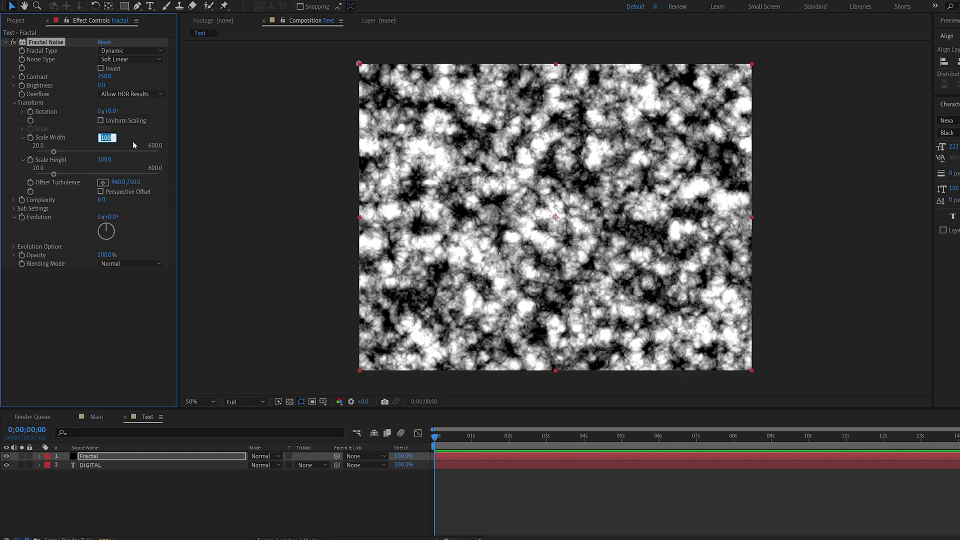
pyautogui.write('50')
pyautogui.press('Return')
pyautogui.moveTo(108, 160); pyautogui.dragTo(132, 159)
pyautogui.click(105, 160)
pyautogui.write('220')
pyautogui.press('Return')
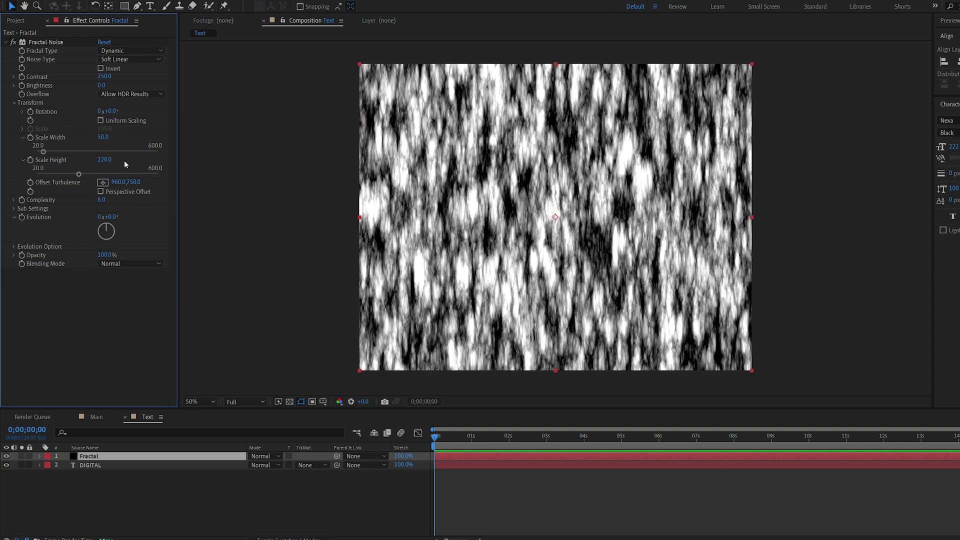
pyautogui.click(106, 160)
pyautogui.write('250')
pyautogui.press('Return')
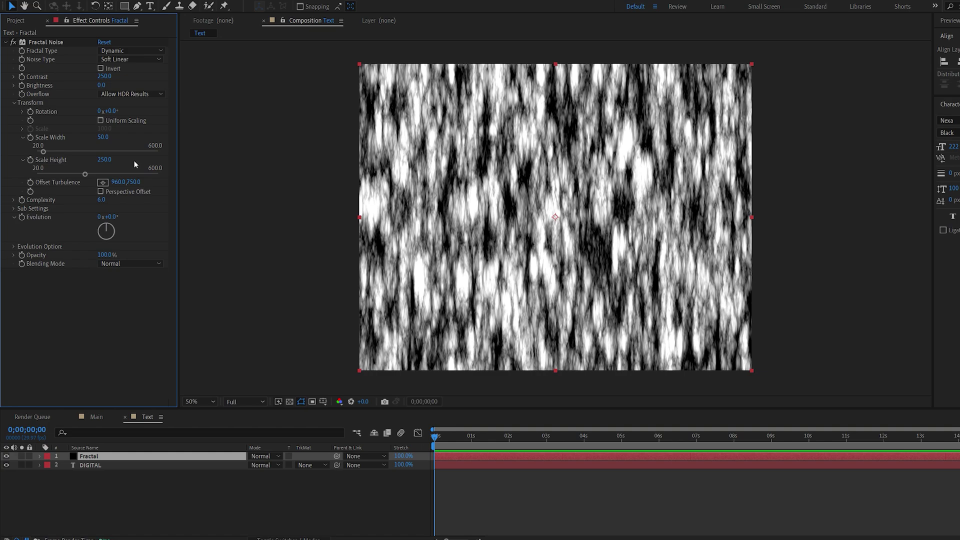
# - Keyframe the Fractal Noise Brightness at -163 at the start of the timeline
pyautogui.click(443, 443)
pyautogui.moveTo(442, 443); pyautogui.dragTo(404, 441)
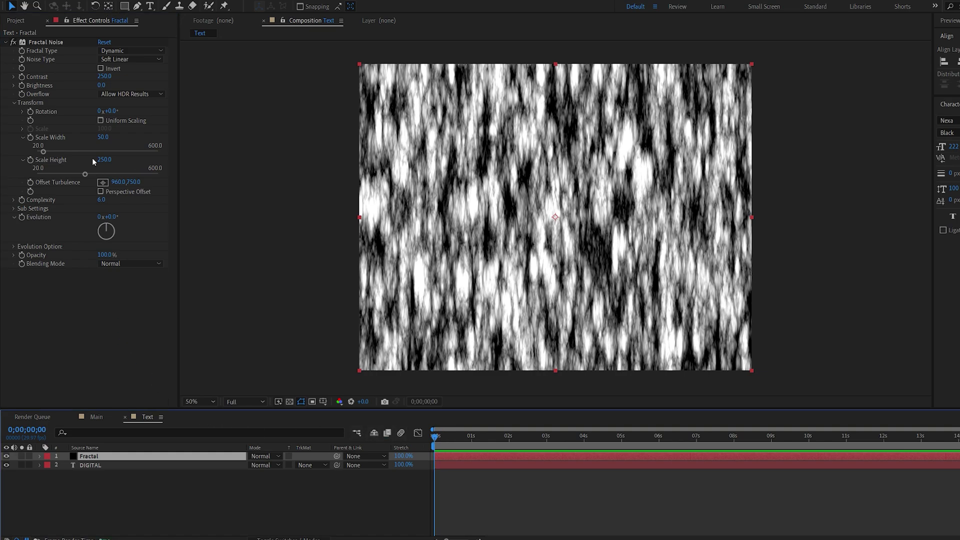
pyautogui.moveTo(102, 85); pyautogui.dragTo(35, 90)
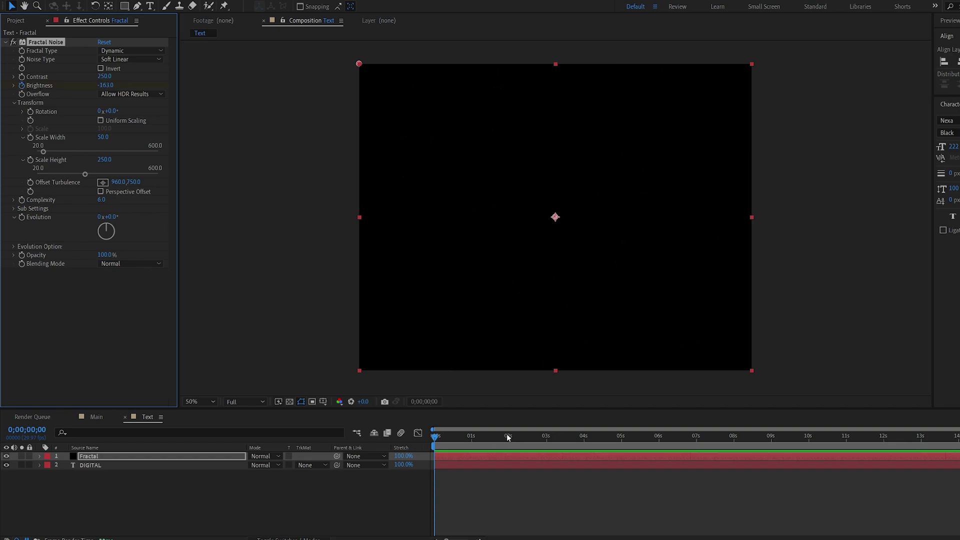
# - Keyframe the Fractal Noise Brightness at 155 at the 4-second mark
pyautogui.moveTo(544, 440); pyautogui.dragTo(584, 444)
pyautogui.press('pagedown')
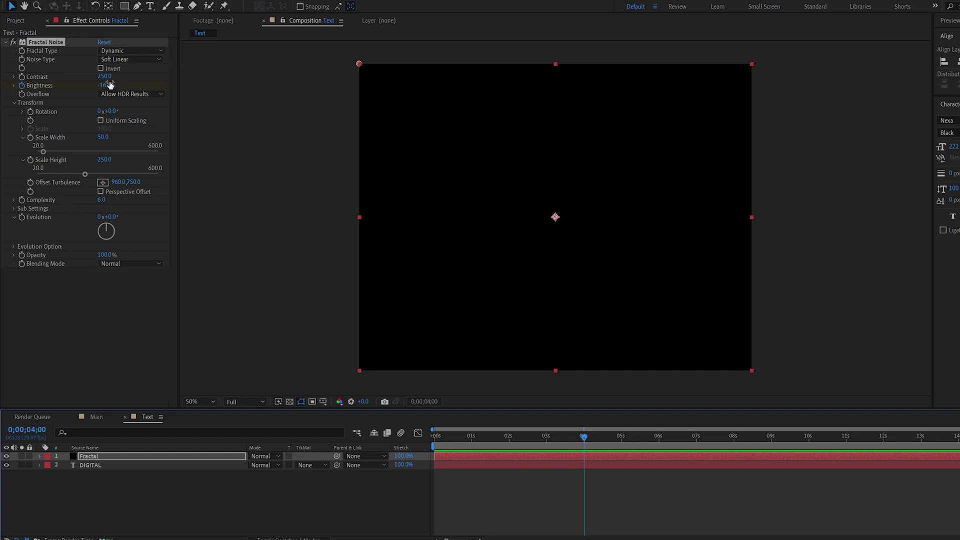
pyautogui.moveTo(107, 86); pyautogui.dragTo(297, 113)
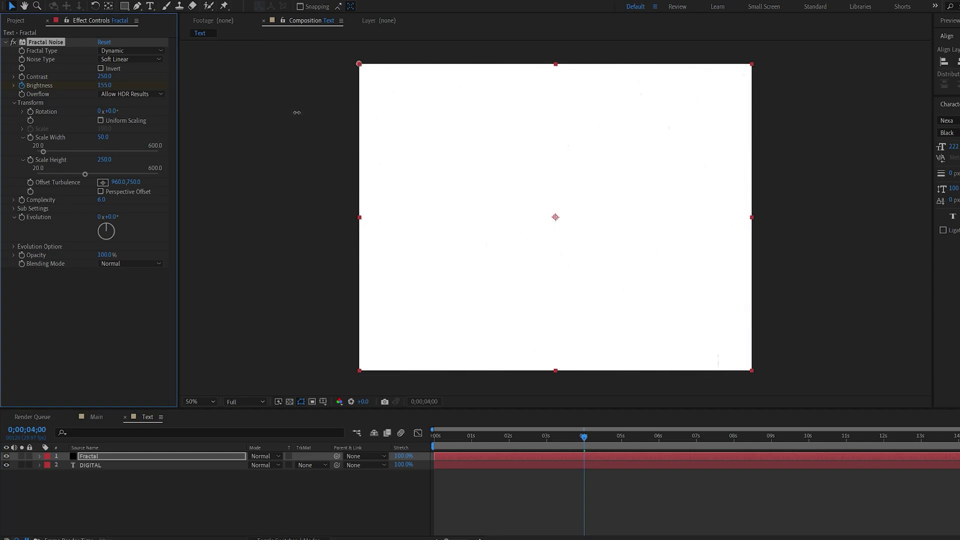
# - End the work area at 4 seconds and scrub through the opening seconds to check the brightness animation
pyautogui.press('n')
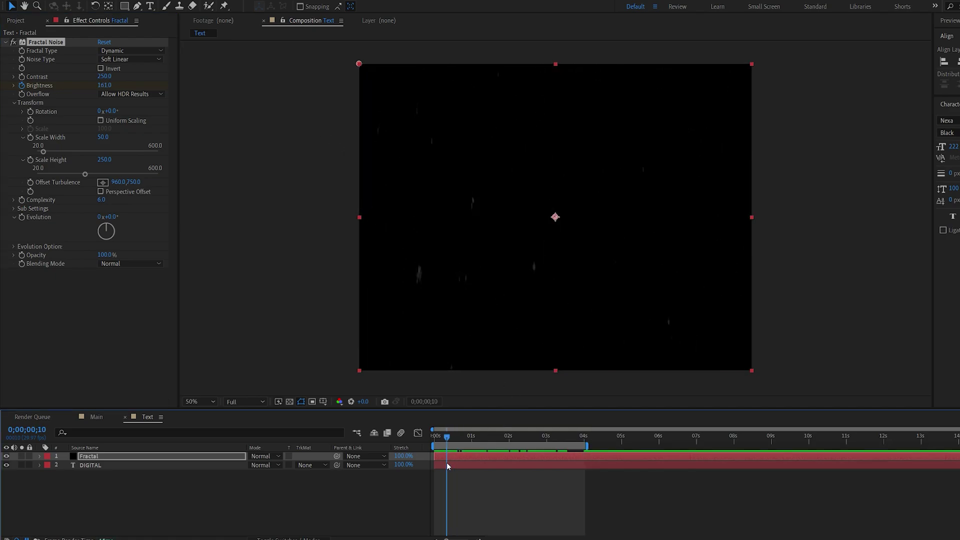
pyautogui.moveTo(446, 463); pyautogui.dragTo(539, 463)
pyautogui.moveTo(434, 435); pyautogui.dragTo(508, 435)
pyautogui.click(505, 435)
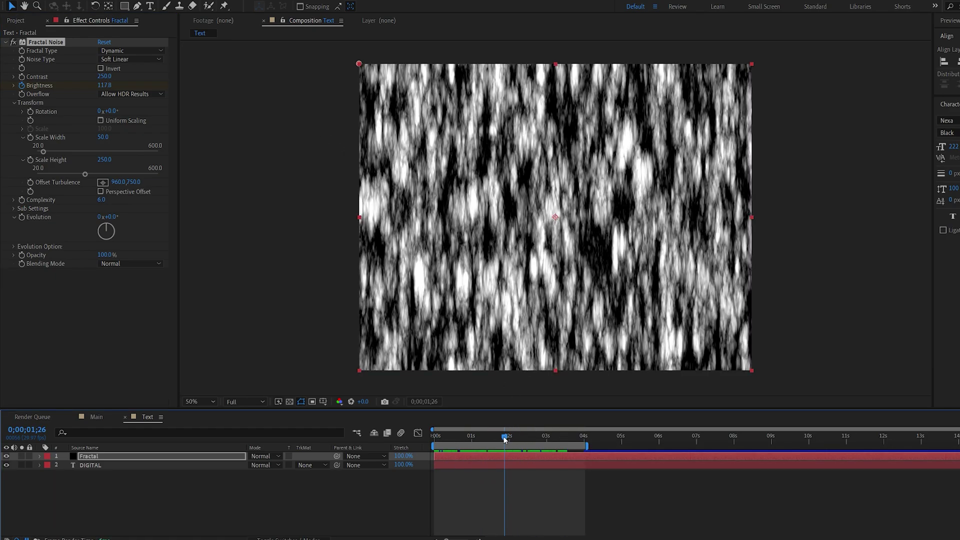
# - Pre-compose the Fractal layer with all attributes moved into the new composition, and hide the resulting layer
pyautogui.click(112, 455)
pyautogui.hotkey('ctrl', 'shift', 'c')
pyautogui.click(548, 331)
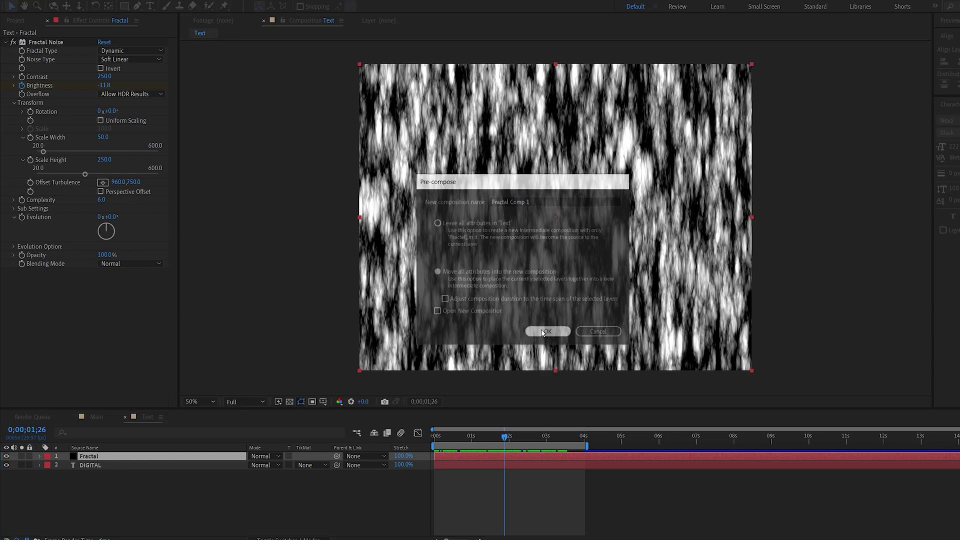
pyautogui.click(6, 456)
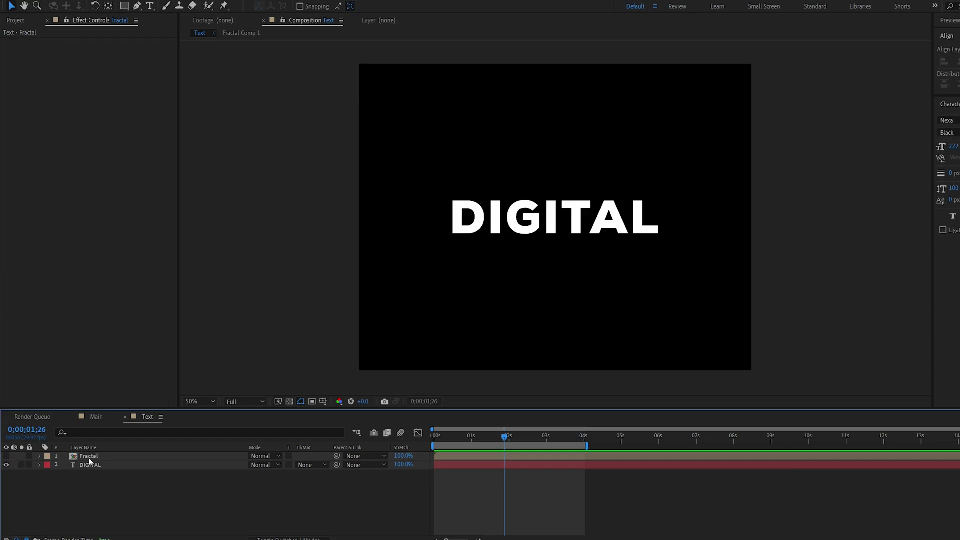
# - Move the DIGITAL text layer above the Fractal layer and apply the Set Channels effect to it
pyautogui.click(94, 465)
pyautogui.moveTo(94, 465); pyautogui.dragTo(97, 459)
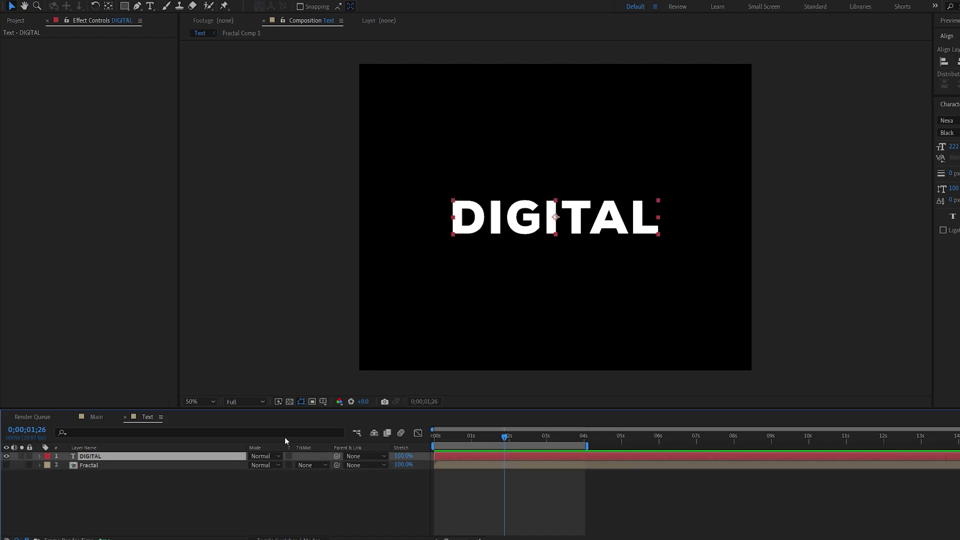
pyautogui.hotkey('ctrl', 'space')
pyautogui.write('set c')
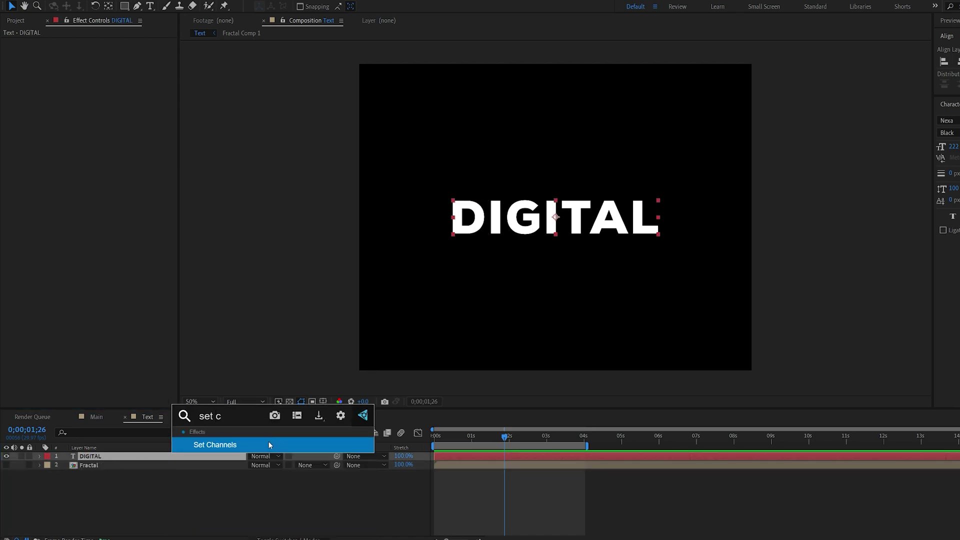
pyautogui.press('Return')
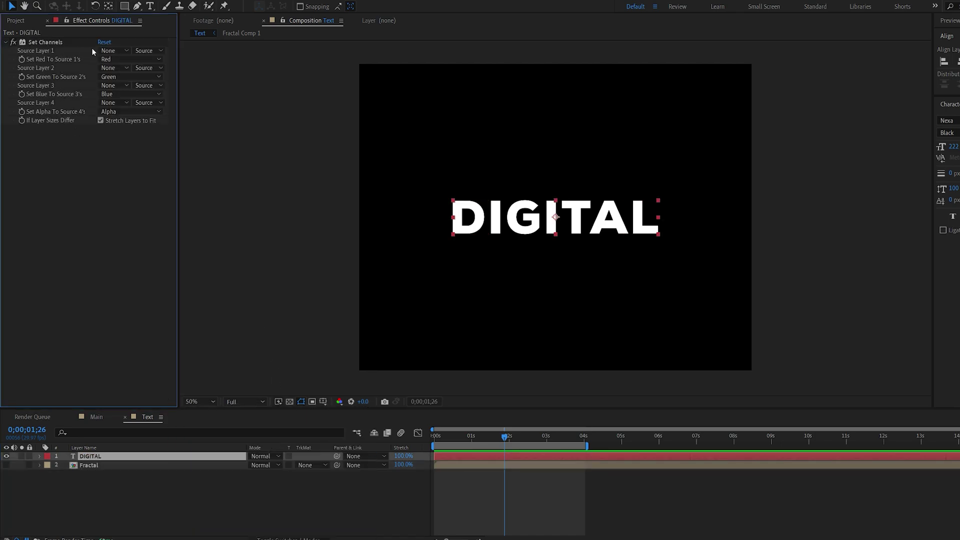
# - Set Source Layer 1 of Set Channels to the Fractal layer and add the CC Ball Action effect to DIGITAL
pyautogui.click(102, 52)
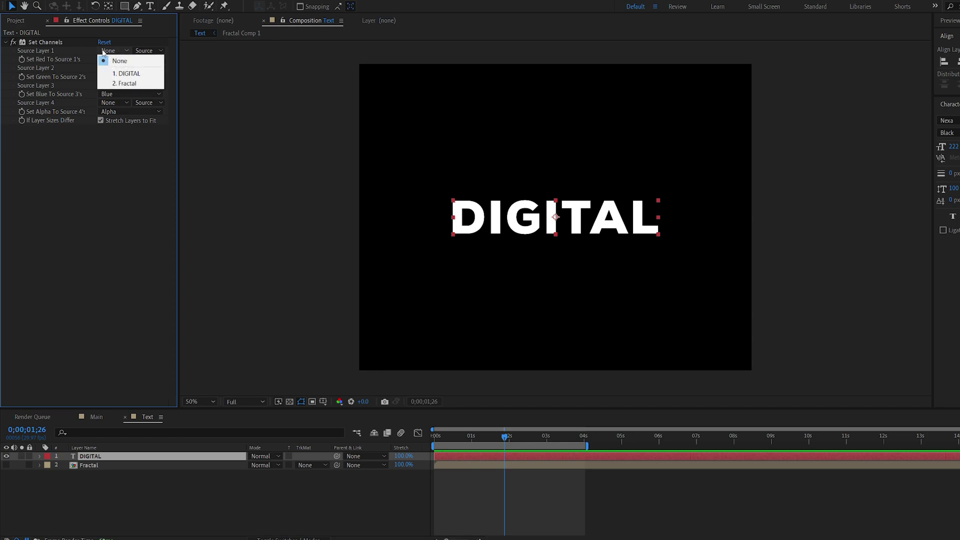
pyautogui.click(130, 84)
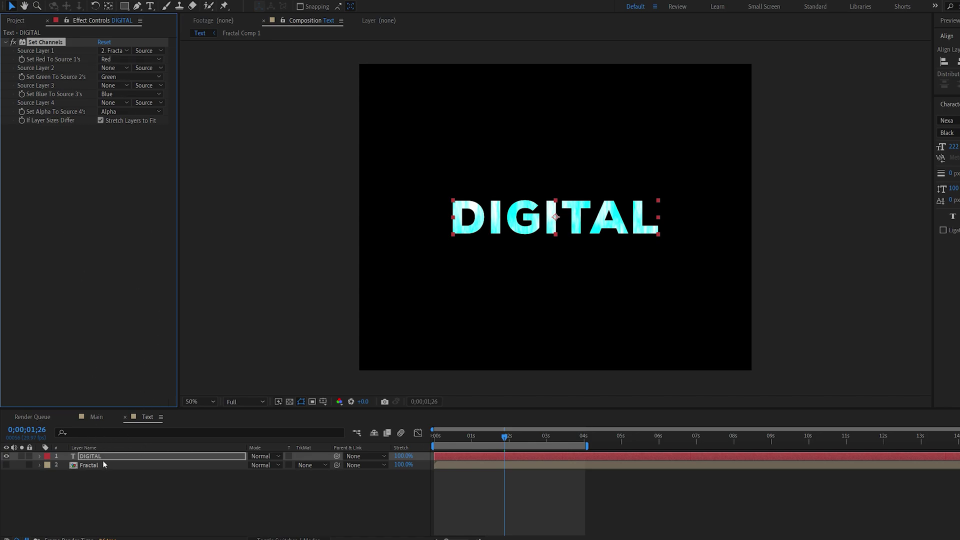
pyautogui.hotkey('ctrl', 'space')
pyautogui.write('cc')
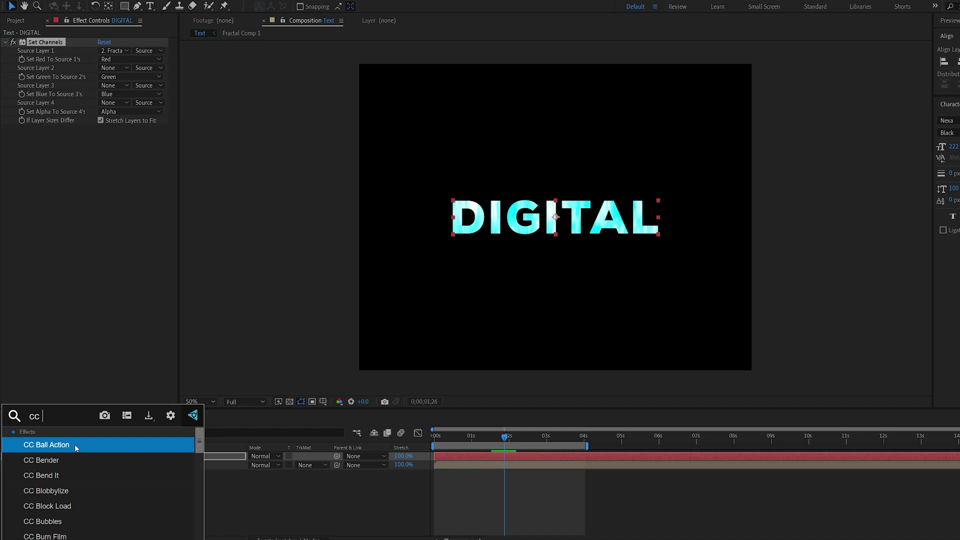
pyautogui.write(' b')
pyautogui.click(74, 445)
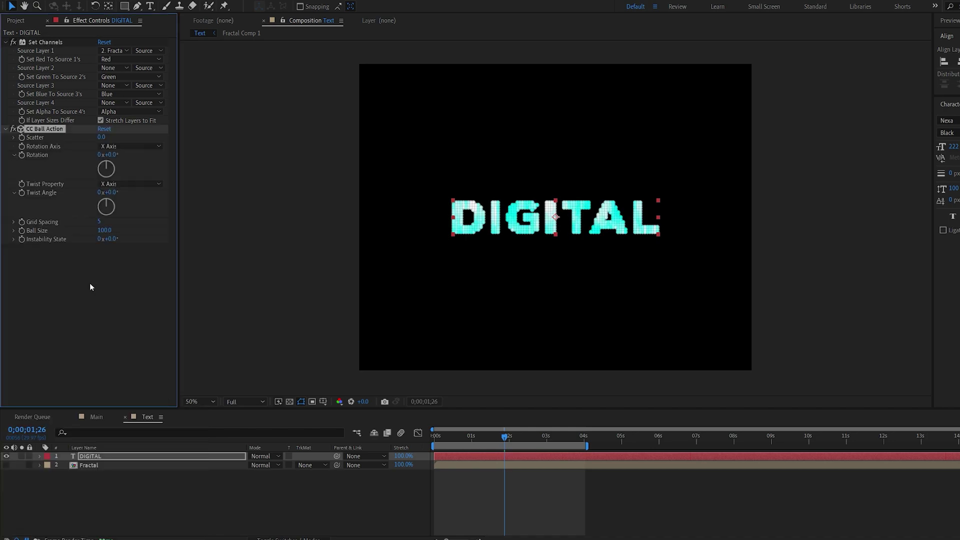
# - Set CC Ball Action's Grid Spacing to 0 and Ball Size to 90, and scrub the opening seconds to check the result
pyautogui.click(100, 222)
pyautogui.write('0')
pyautogui.press('Return')
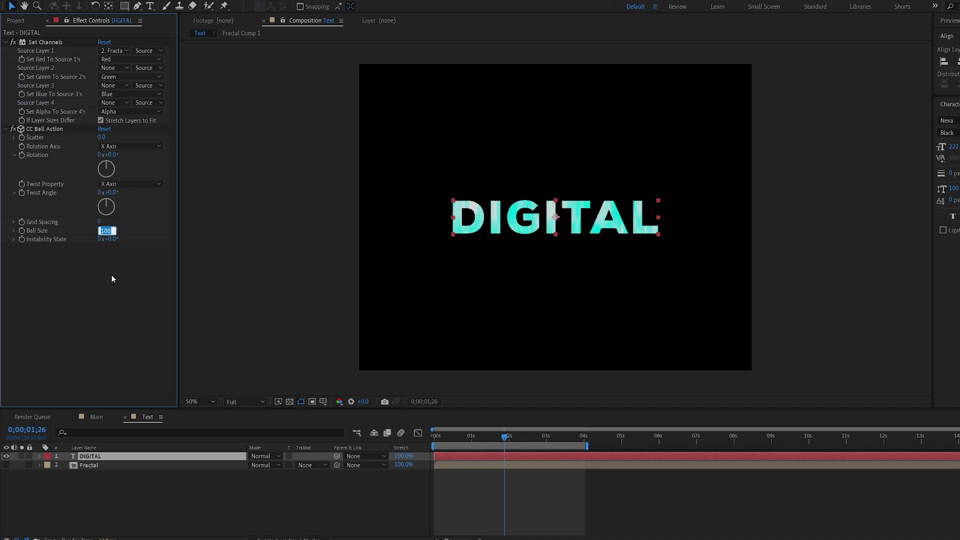
pyautogui.write('90')
pyautogui.press('Return')
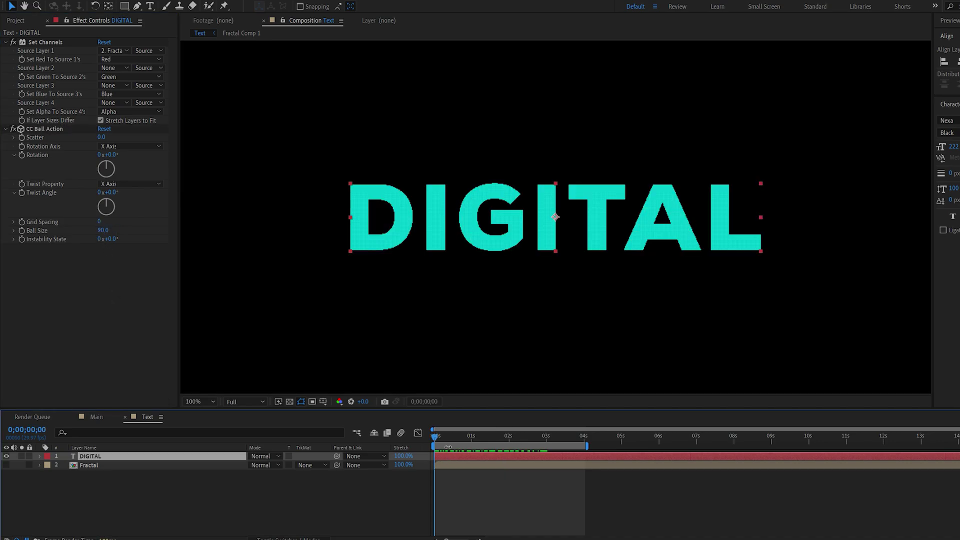
pyautogui.moveTo(442, 439); pyautogui.dragTo(495, 438)
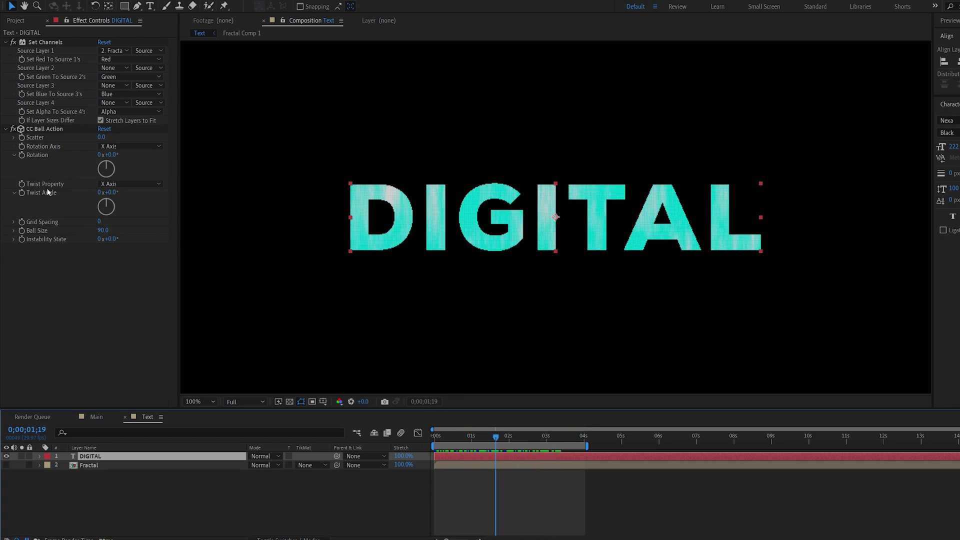
# - Set CC Ball Action's Twist Property to Red and its Twist Angle to -250°
pyautogui.click(130, 184)
pyautogui.click(131, 253)
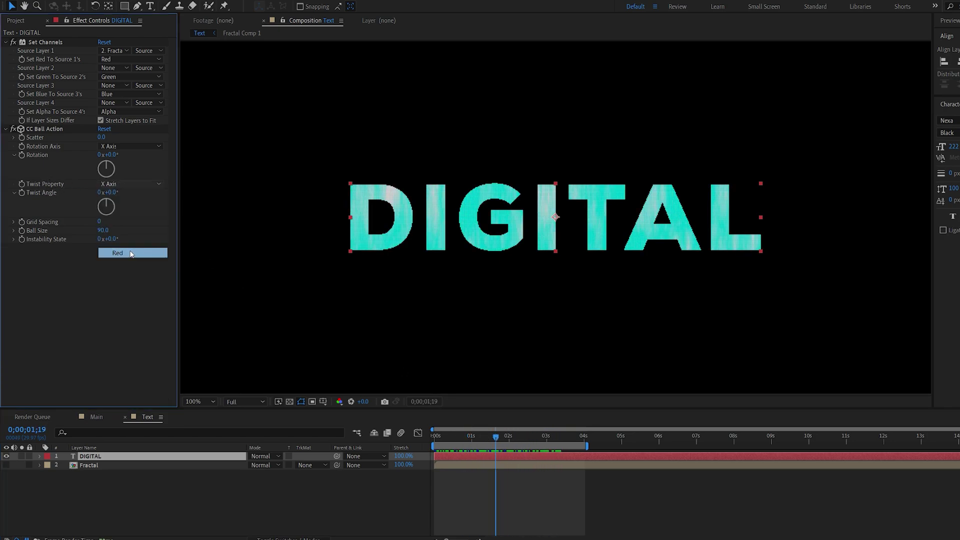
pyautogui.moveTo(120, 193); pyautogui.dragTo(150, 194)
pyautogui.moveTo(494, 439)
pyautogui.mouseDown()
pyautogui.moveTo(534, 440)
pyautogui.moveTo(453, 438)
pyautogui.moveTo(538, 439)
pyautogui.moveTo(492, 440)
pyautogui.mouseUp()
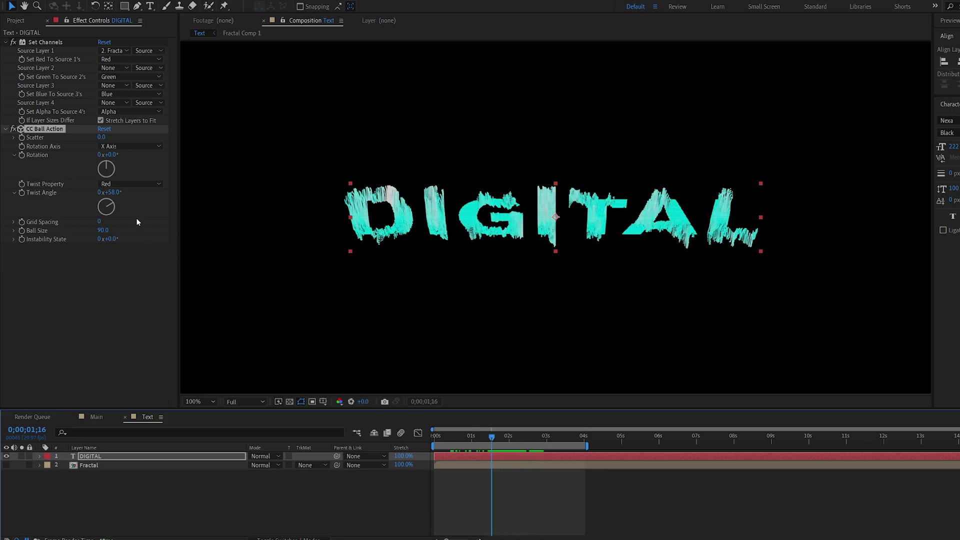
pyautogui.click(112, 192)
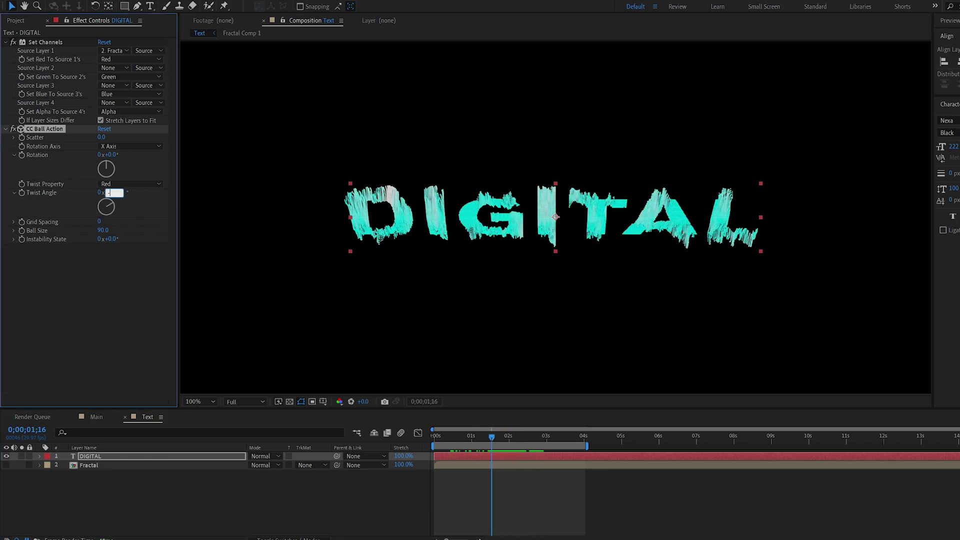
pyautogui.write('-250')
pyautogui.press('Return')
pyautogui.scroll(-2, 433, 234)
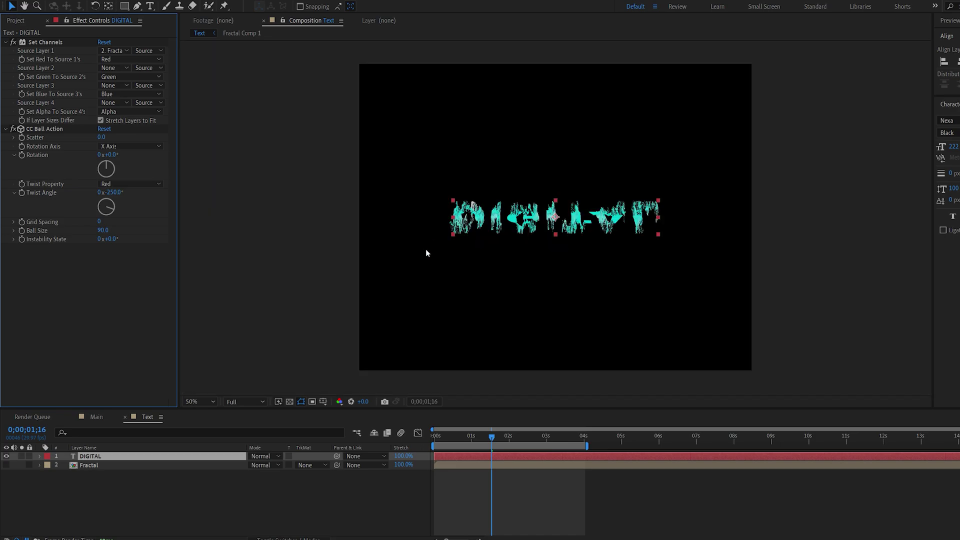
# - Raise the DIGITAL text layer in the frame to a vertical position of 301
pyautogui.click(96, 457)
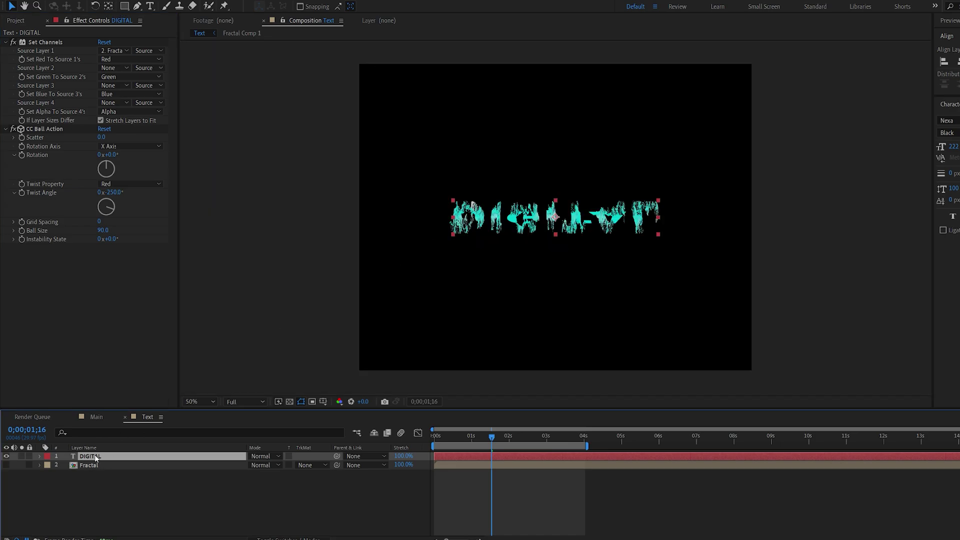
pyautogui.press('p')
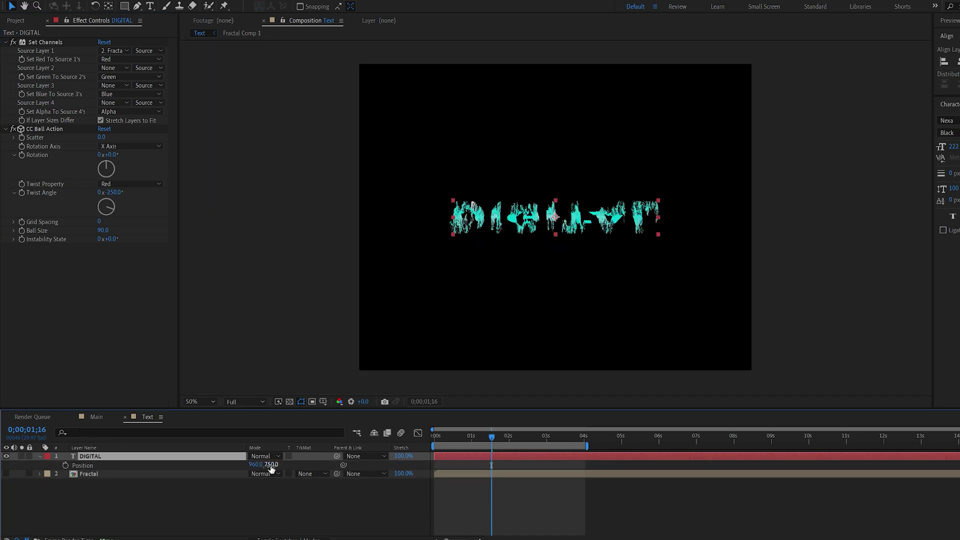
pyautogui.moveTo(272, 464); pyautogui.dragTo(45, 465)
# - Scrub through the reveal and examine the gaps between the balls up close, with and without the transparency grid
pyautogui.moveTo(450, 442); pyautogui.dragTo(574, 435)
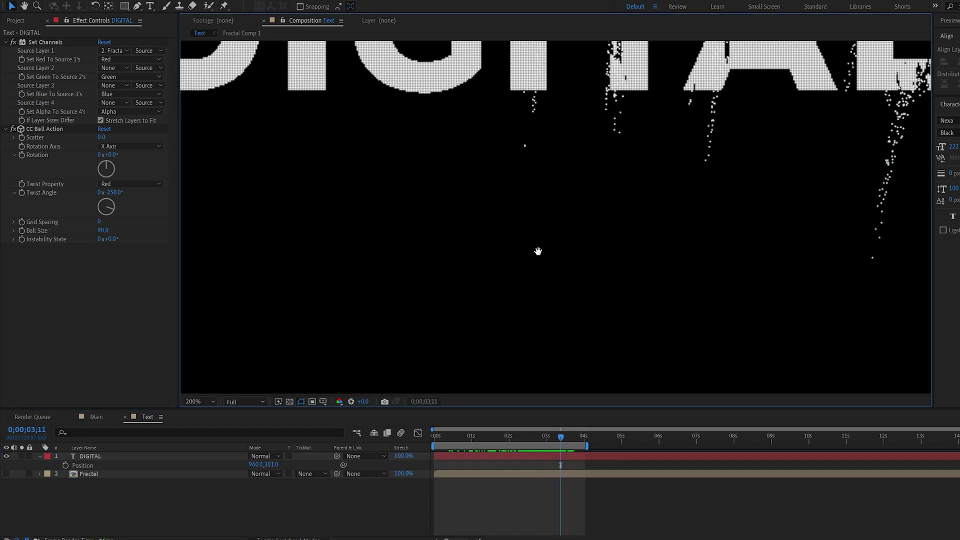
pyautogui.moveTo(537, 250); pyautogui.dragTo(546, 384)
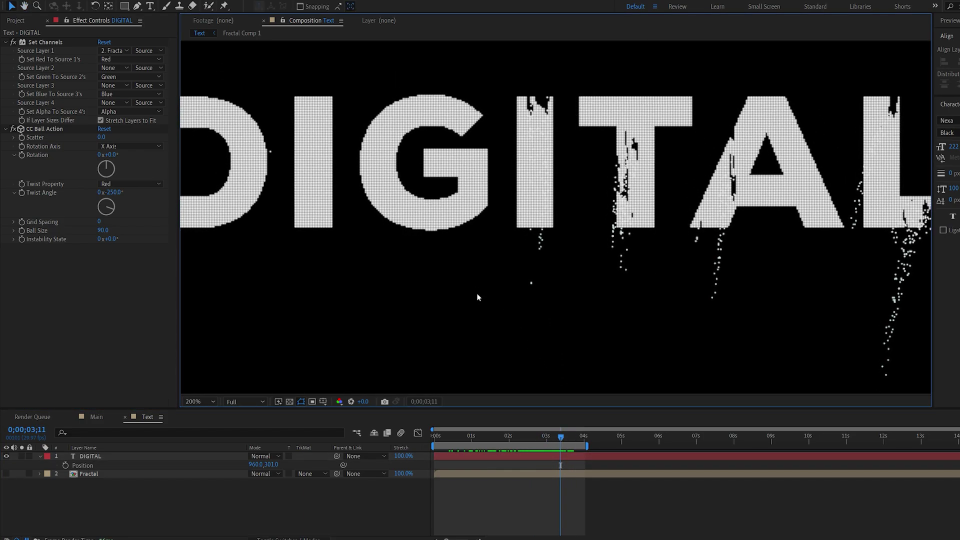
pyautogui.moveTo(477, 295); pyautogui.dragTo(493, 312)
pyautogui.moveTo(564, 437); pyautogui.dragTo(571, 438)
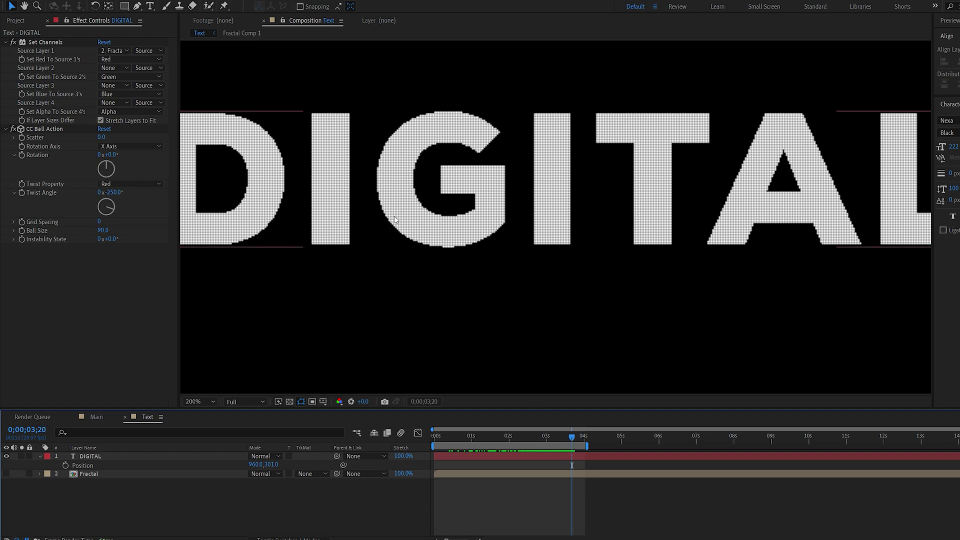
pyautogui.click(290, 401)
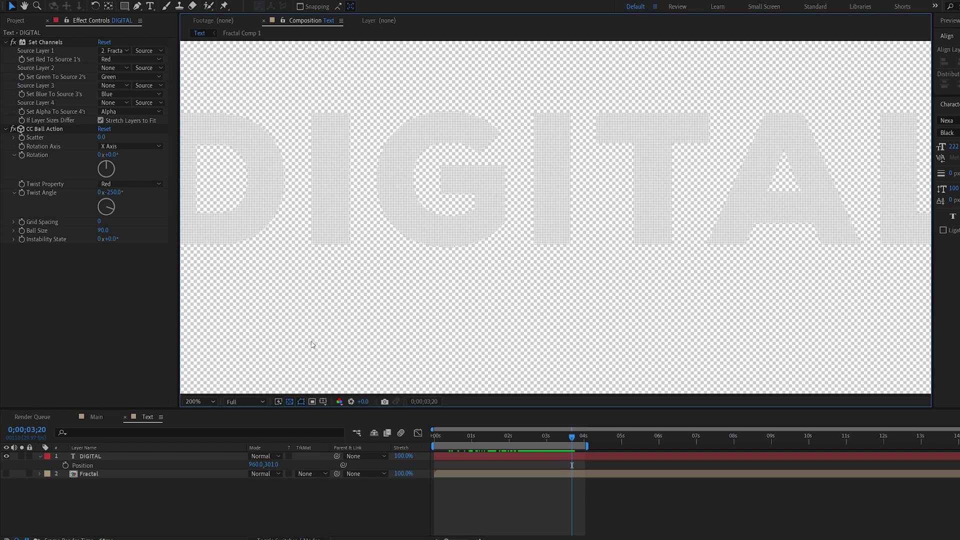
pyautogui.click(290, 402)
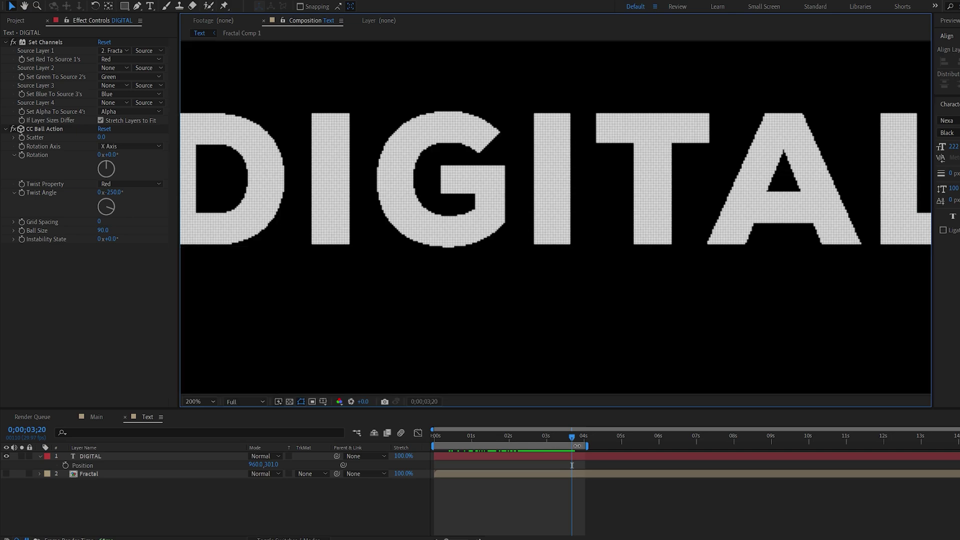
# - Extend the work area to 5 seconds and duplicate the DIGITAL text layer, removing all effects from the copy
pyautogui.moveTo(588, 445); pyautogui.dragTo(625, 446)
pyautogui.click(109, 456)
pyautogui.hotkey('ctrl', 'd')
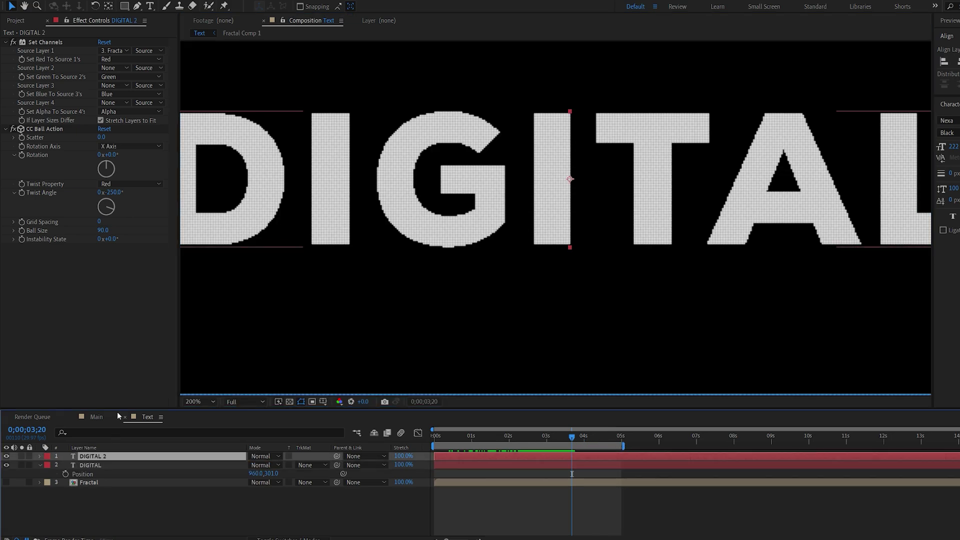
pyautogui.click(40, 43)
pyautogui.hotkey('ctrl', 'a')
pyautogui.press('Delete')
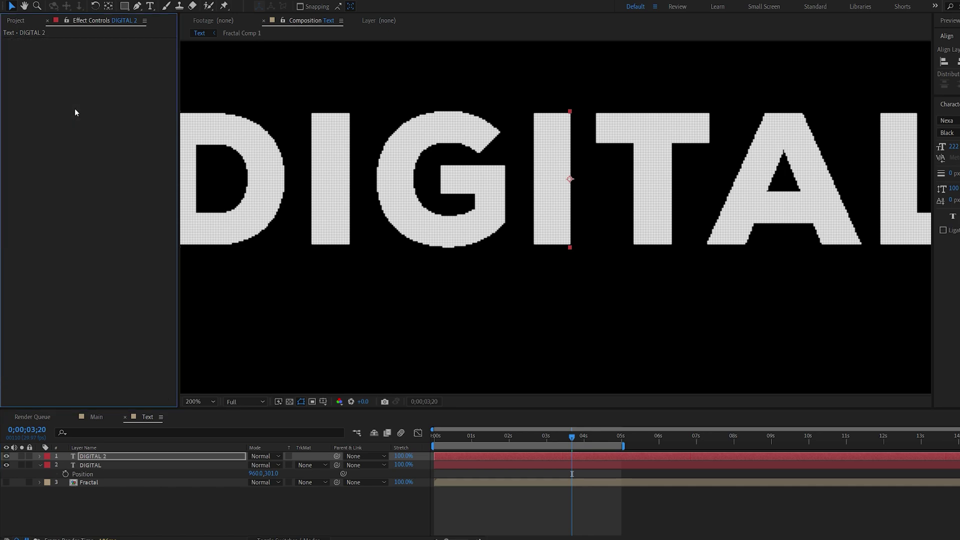
# - Keyframe the opacity of DIGITAL 2 at 0% at 0;00;03;20
pyautogui.press('t')
pyautogui.click(67, 465)
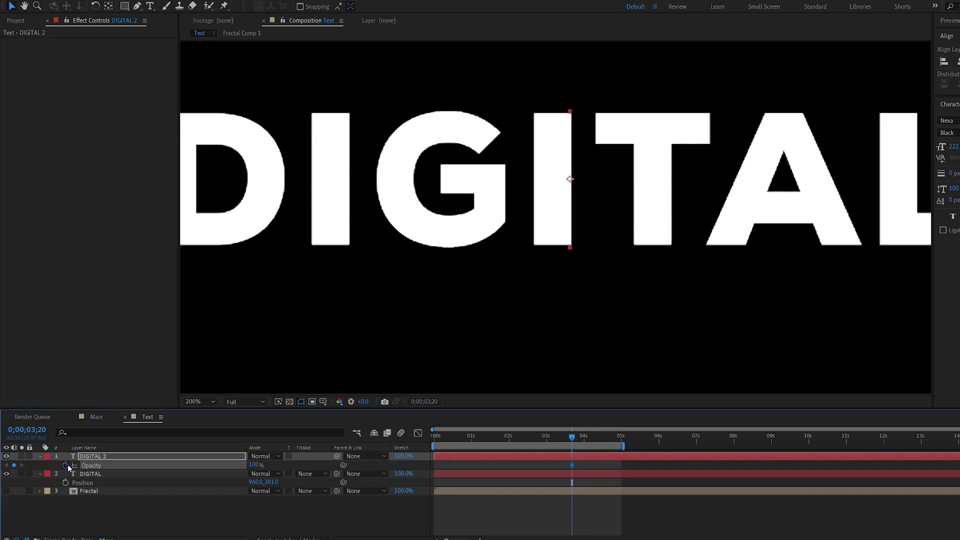
pyautogui.click(255, 465)
pyautogui.press('Return')
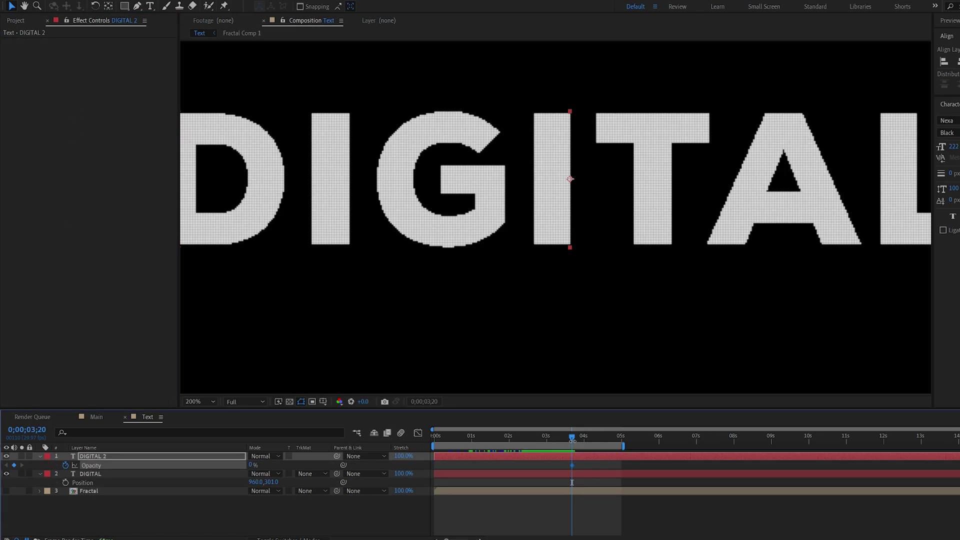
# - Keyframe DIGITAL 2's opacity at 100% shortly after the 4-second mark and apply Easy Ease to both opacity keyframes
pyautogui.click(582, 443)
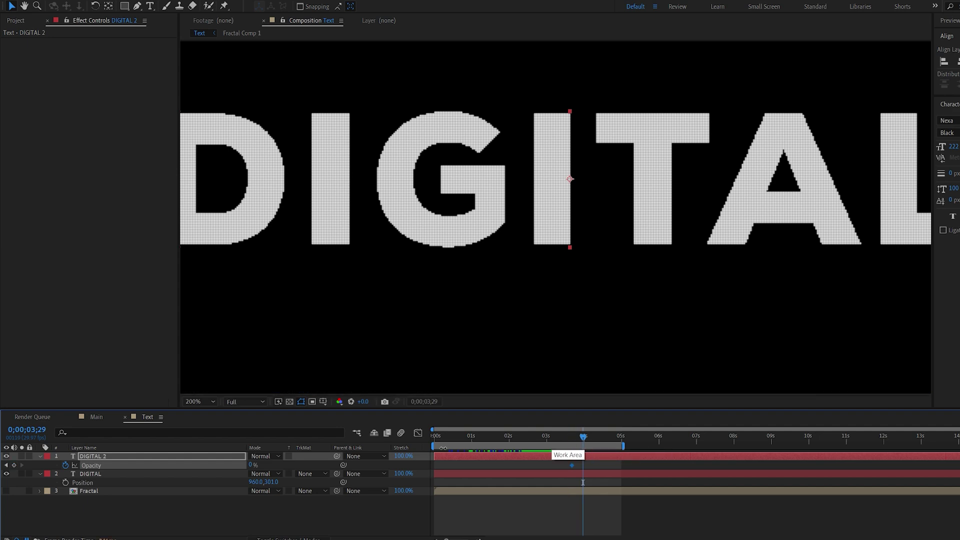
pyautogui.click(253, 464)
pyautogui.write('100')
pyautogui.click(589, 462)
pyautogui.moveTo(584, 466)
pyautogui.mouseDown()
pyautogui.moveTo(594, 467)
pyautogui.moveTo(558, 470)
pyautogui.mouseUp()
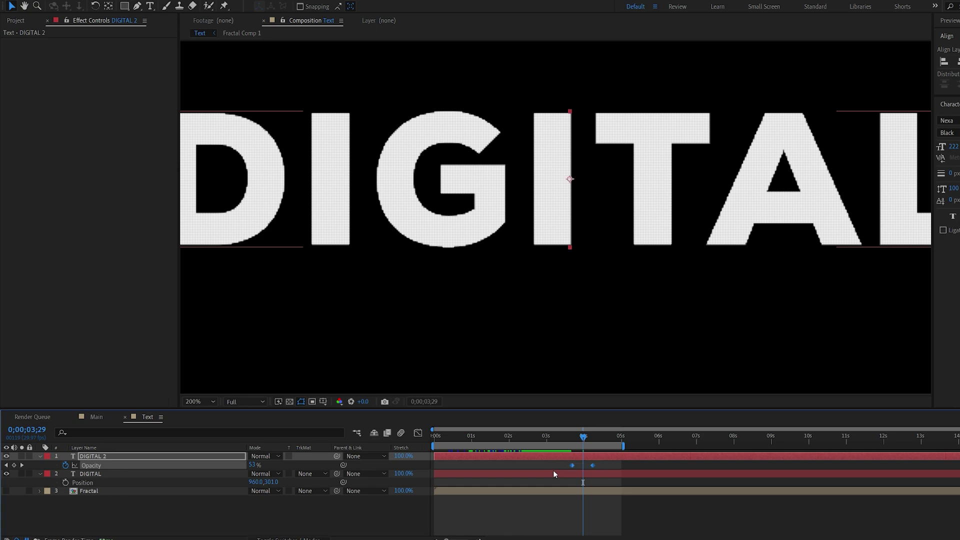
pyautogui.press('F9')
# - Move both opacity keyframes earlier so the fade starts just after 3 seconds, and preview the animation
pyautogui.click(563, 438)
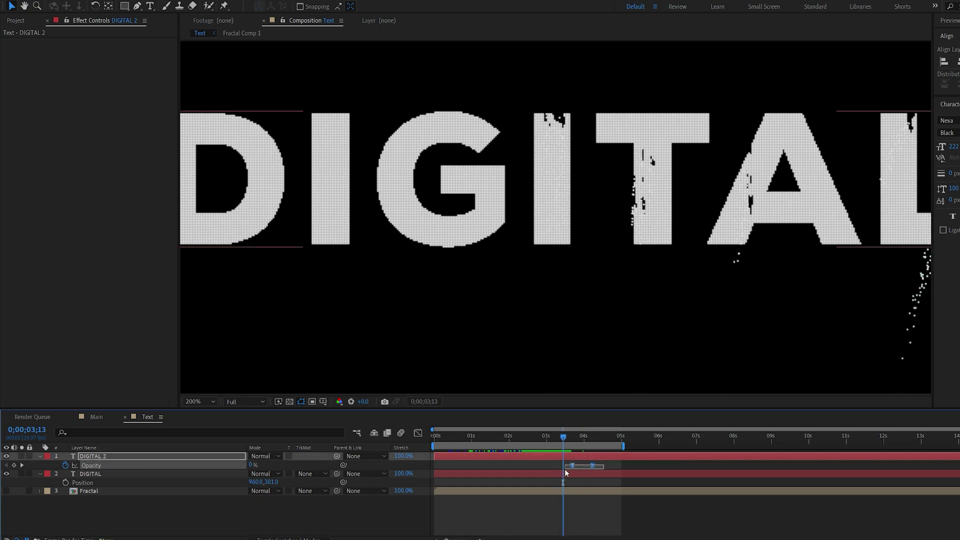
pyautogui.moveTo(569, 467); pyautogui.dragTo(555, 465)
pyautogui.click(553, 438)
pyautogui.press('space')
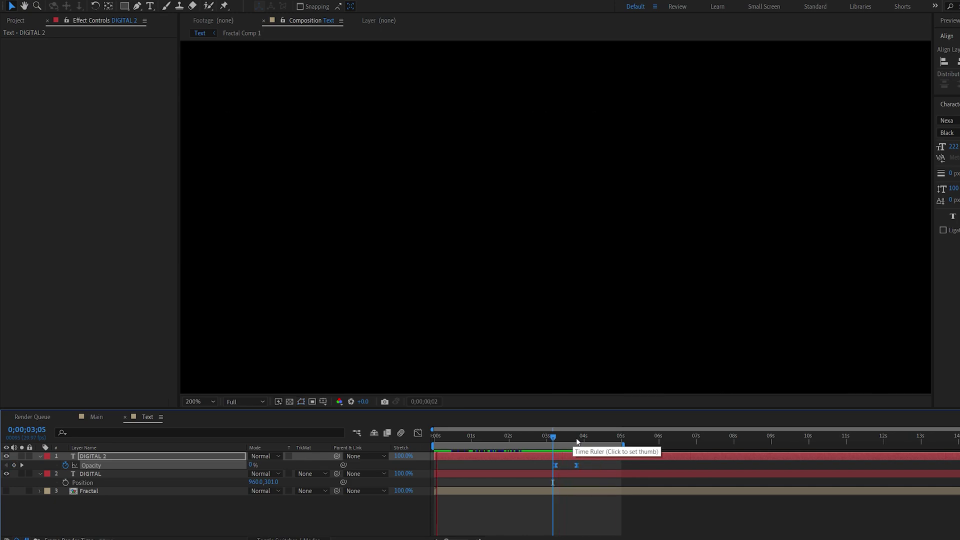
# - Add a Gradient Overlay layer style to DIGITAL 2 and set its angle to -90°
pyautogui.click(95, 455)
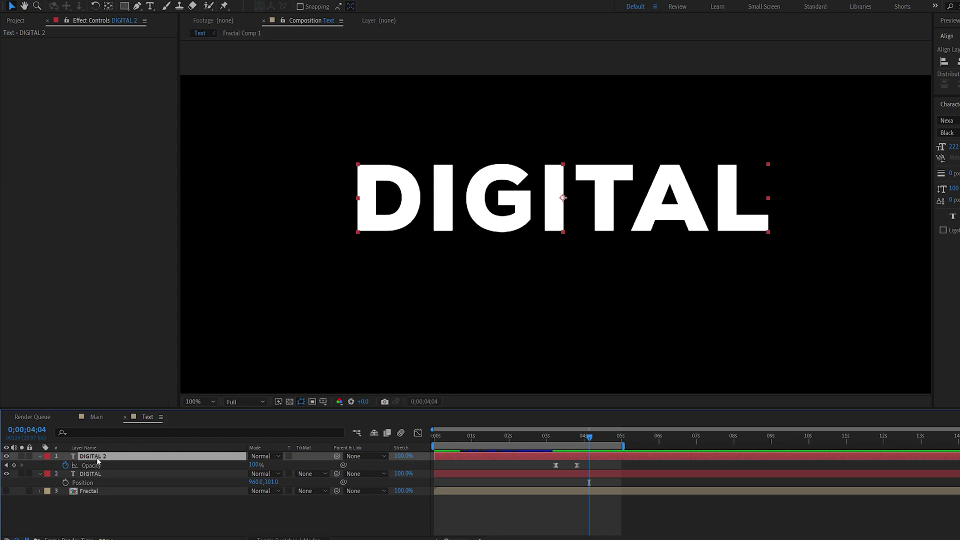
pyautogui.rightClick(99, 460)
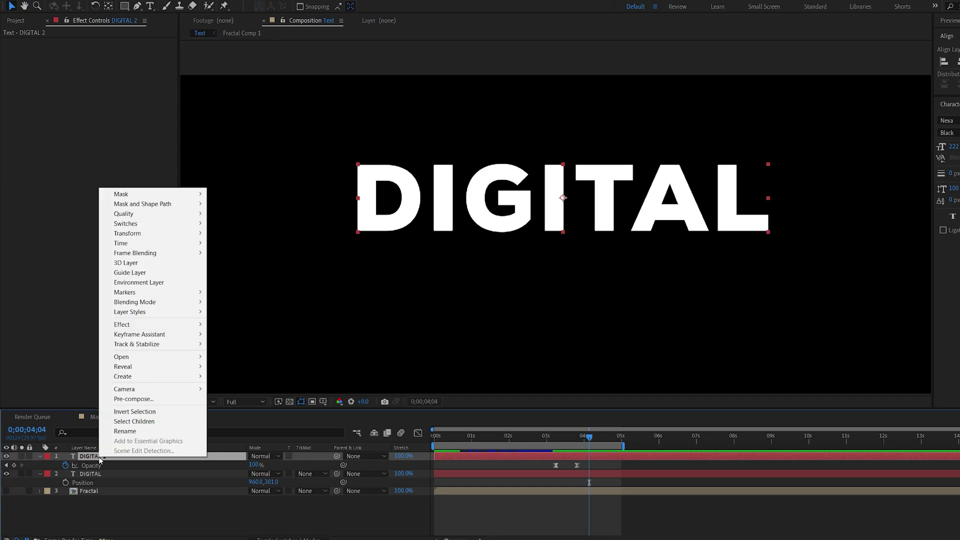
pyautogui.moveTo(148, 316)
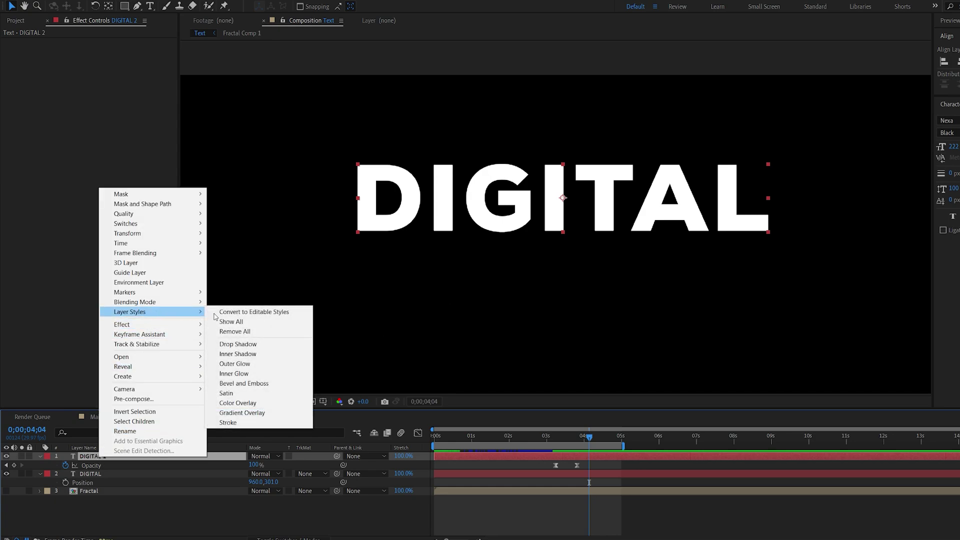
pyautogui.click(242, 413)
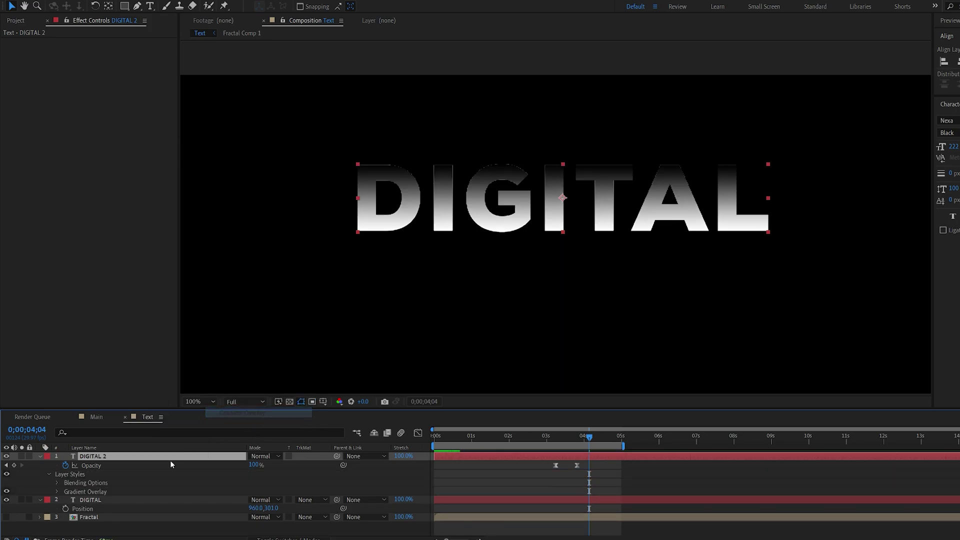
pyautogui.click(56, 491)
pyautogui.scroll(-3, 141, 485)
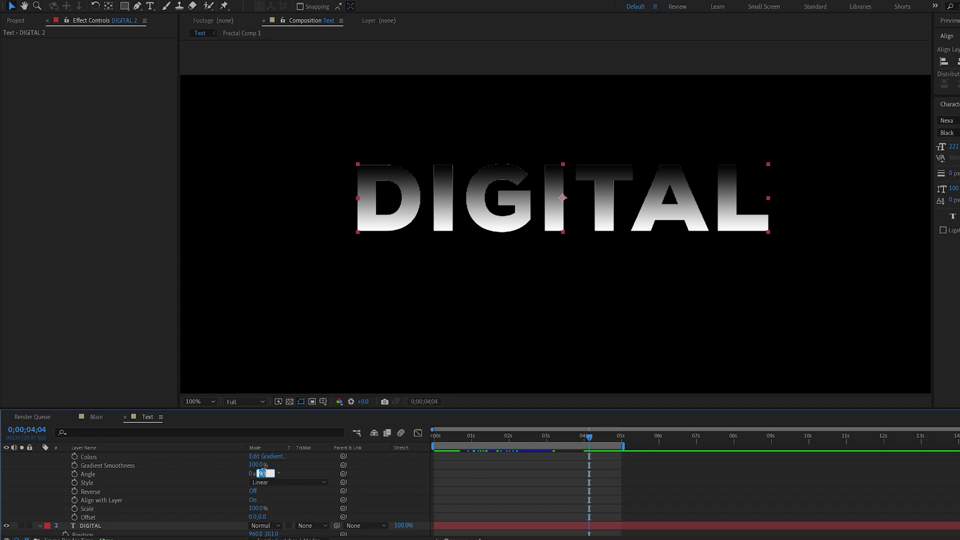
pyautogui.write('-90')
pyautogui.press('Return')
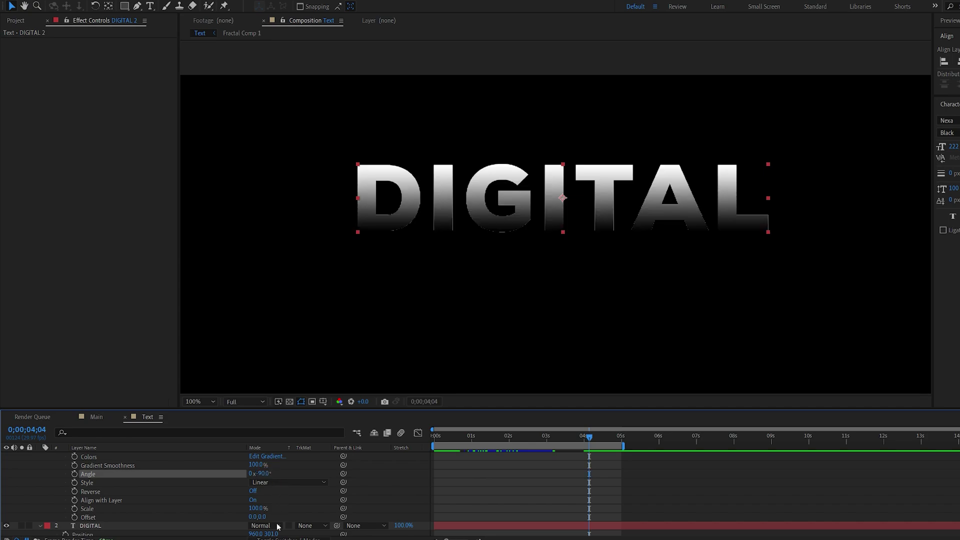
# - Shift the Gradient Overlay's vertical offset so the dark end sits lower on the letters, and set its opacity to 70%
pyautogui.moveTo(262, 517); pyautogui.dragTo(283, 517)
pyautogui.scroll(2, 203, 503)
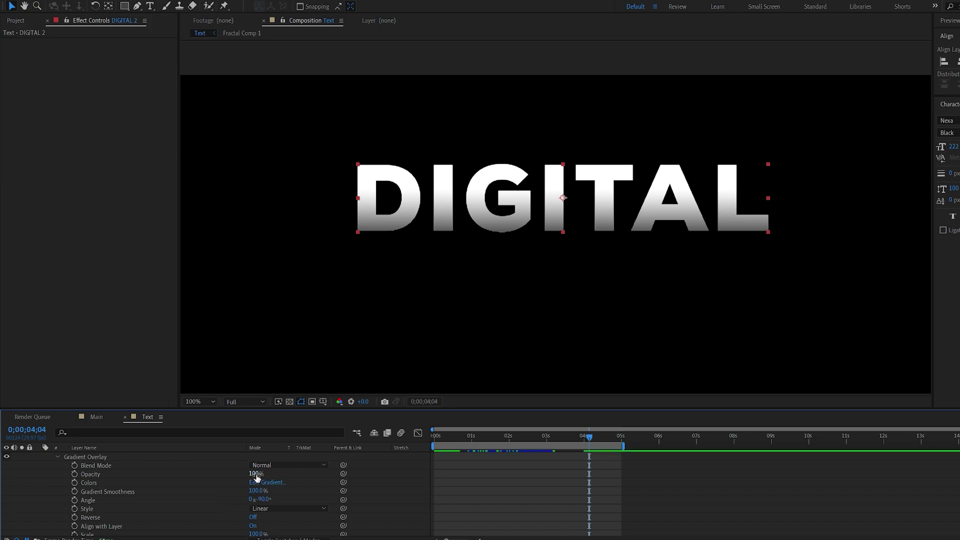
pyautogui.click(254, 474)
pyautogui.write('70')
pyautogui.press('Return')
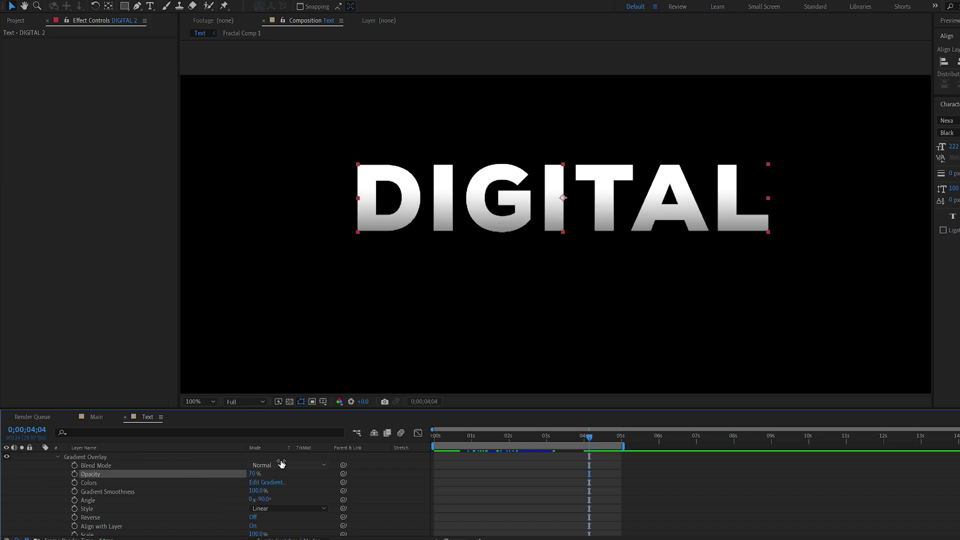
# - Copy DIGITAL 2's layer styles onto the DIGITAL particle layer and preview the animation
pyautogui.scroll(2, 79, 491)
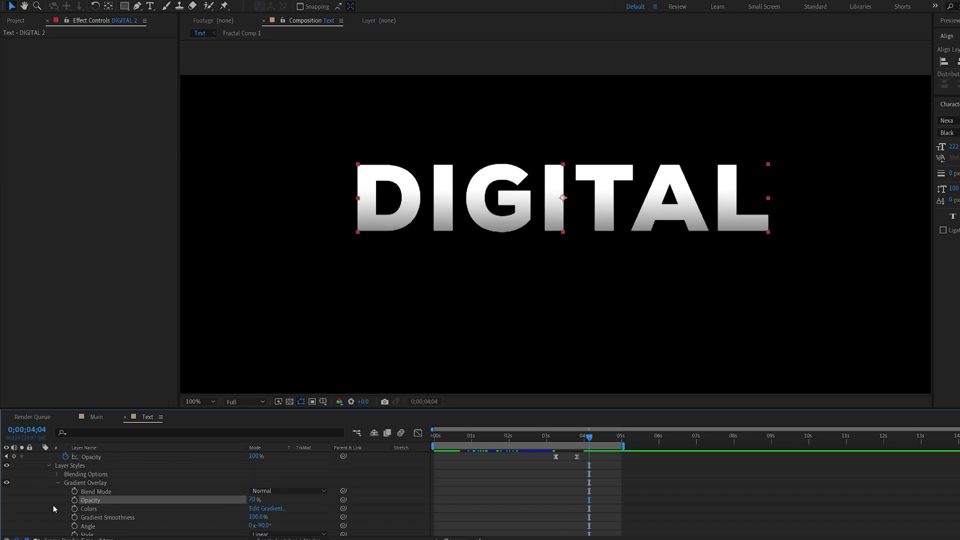
pyautogui.click(71, 466)
pyautogui.scroll(1, 60, 473)
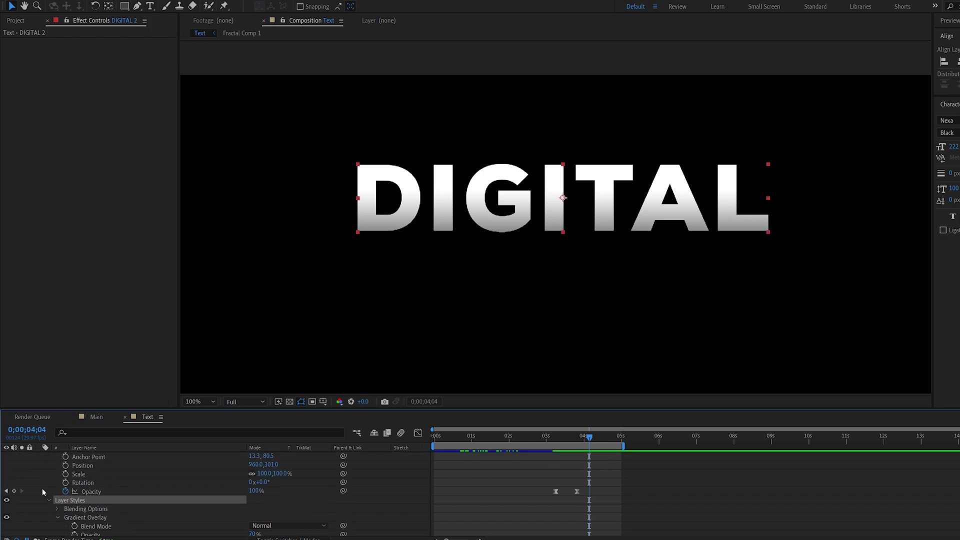
pyautogui.click(42, 488)
pyautogui.click(76, 500)
pyautogui.scroll(1, 47, 483)
pyautogui.click(40, 458)
pyautogui.click(108, 465)
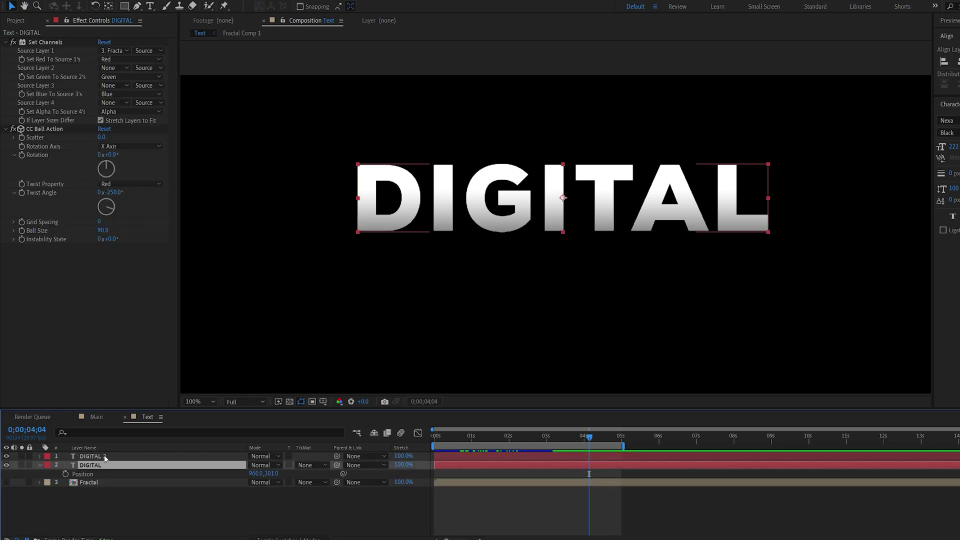
pyautogui.hotkey('ctrl', 'v')
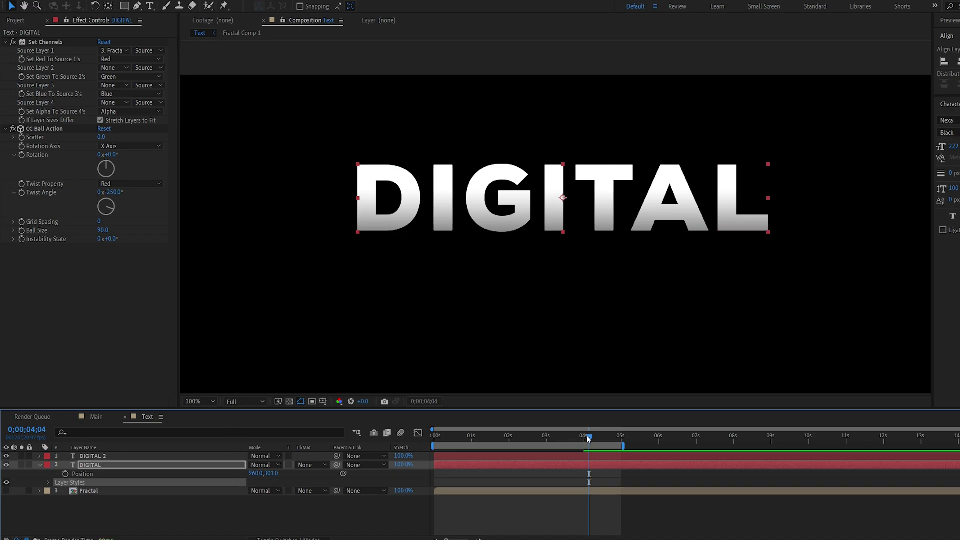
pyautogui.moveTo(583, 440); pyautogui.dragTo(538, 436)
pyautogui.press(',')
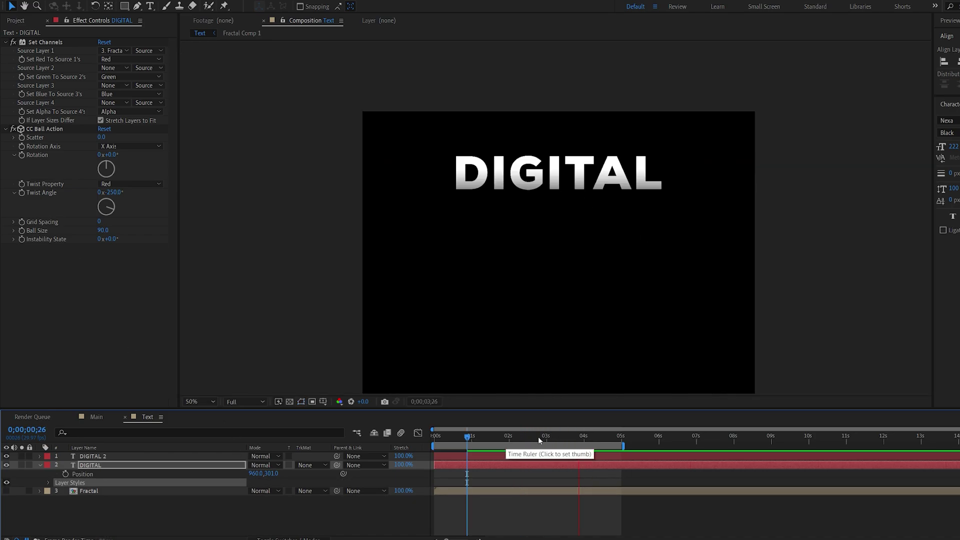
# - Precompose all layers in the Text composition and rename the resulting layer Base
pyautogui.hotkey('ctrl', 'a')
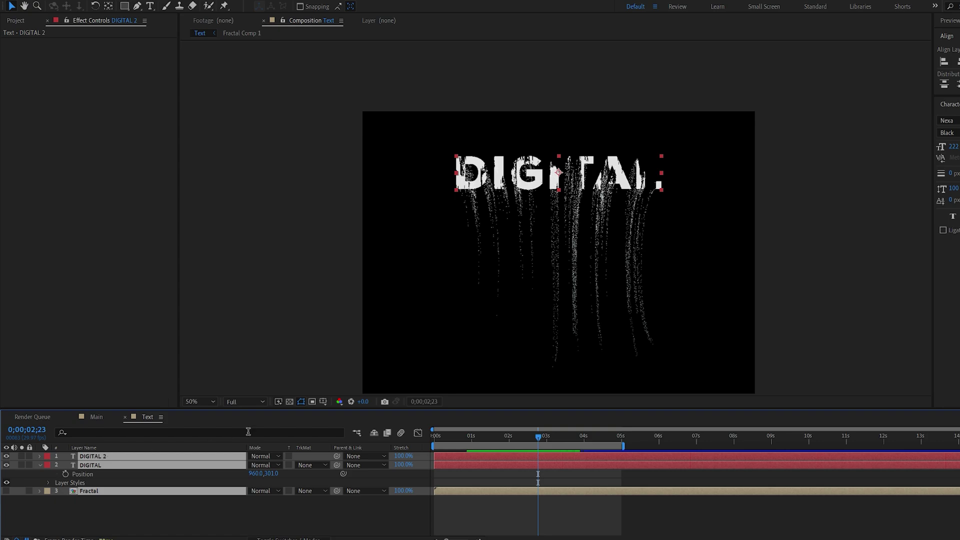
pyautogui.hotkey('ctrl', 'shift', 'c')
pyautogui.click(538, 332)
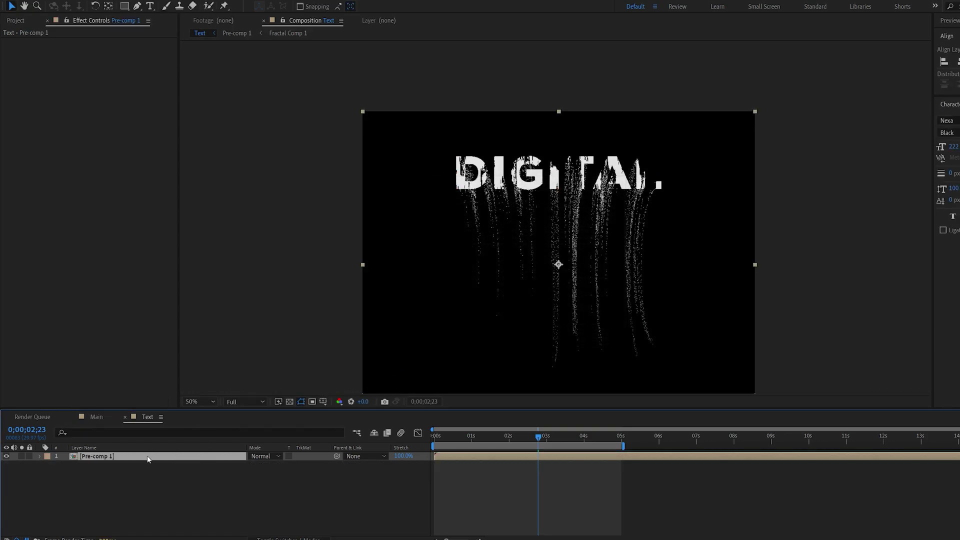
pyautogui.click(103, 457)
pyautogui.press('Return')
pyautogui.write('B')
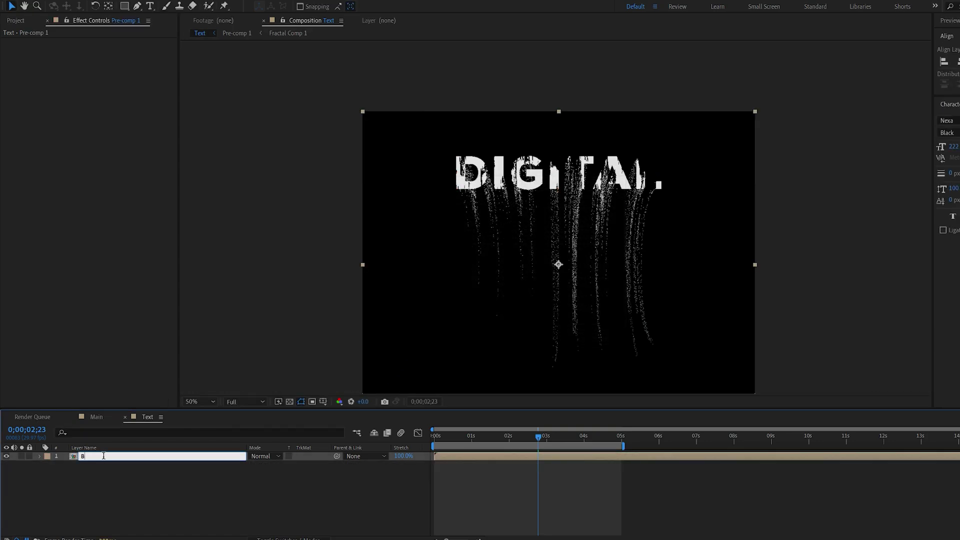
pyautogui.write('ase')
pyautogui.press('Return')
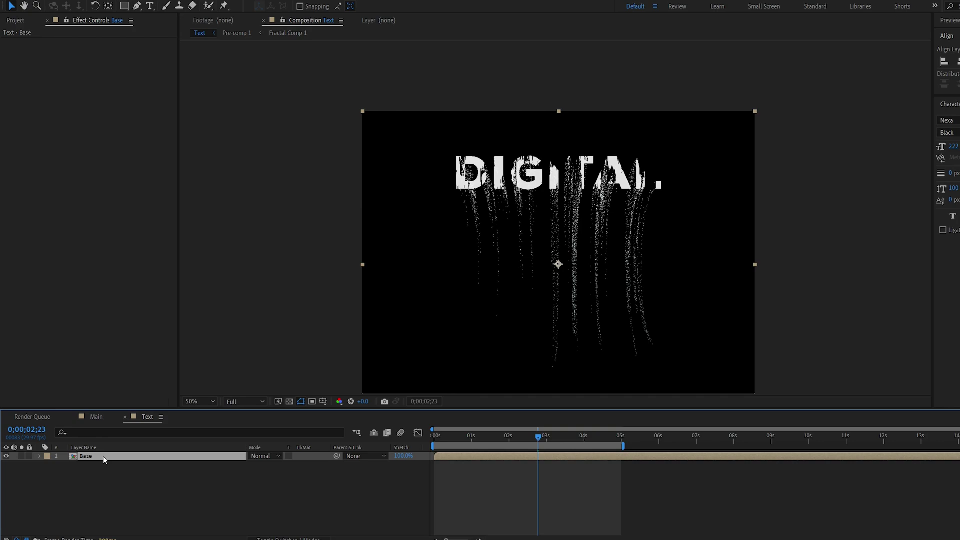
# - Duplicate the Base layer and name the copy Glow
pyautogui.hotkey('ctrl', 'd')
pyautogui.press('Return')
pyautogui.write('Glow')
pyautogui.press('Return')
# - Shift the Base layer a few frames later in time and hide it
pyautogui.click(446, 465)
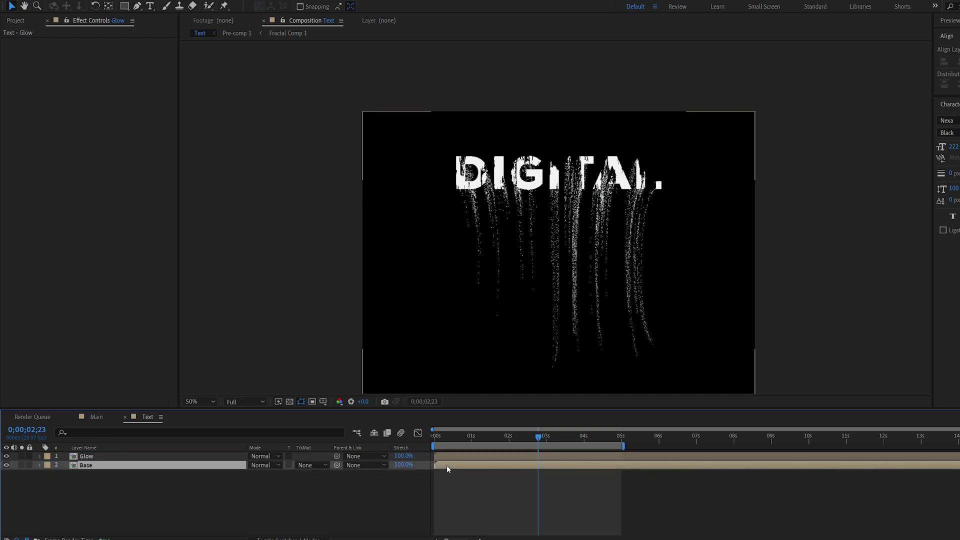
pyautogui.moveTo(448, 465); pyautogui.dragTo(450, 469)
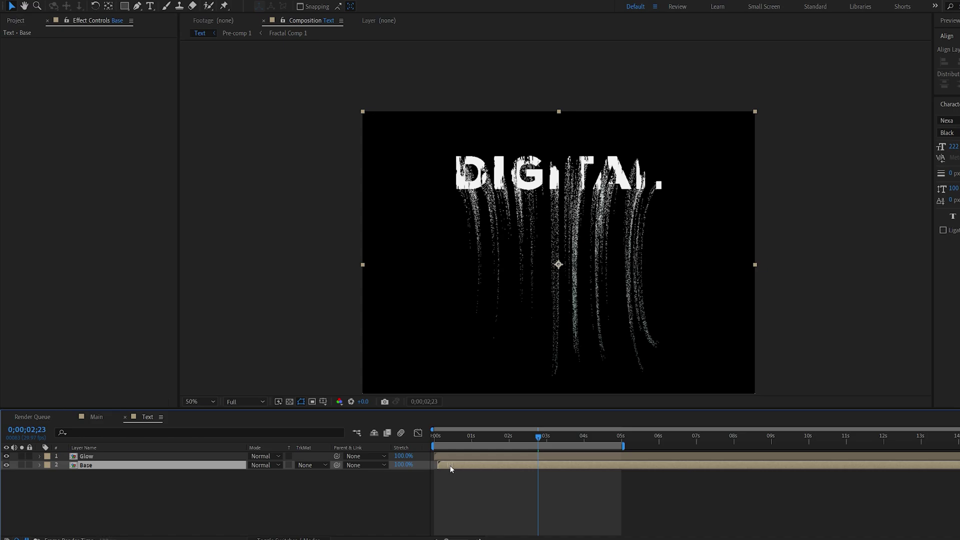
pyautogui.click(6, 465)
# - Add a Difference Matte effect to Glow with Base as the difference layer and Matching Tolerance at 80%
pyautogui.click(86, 456)
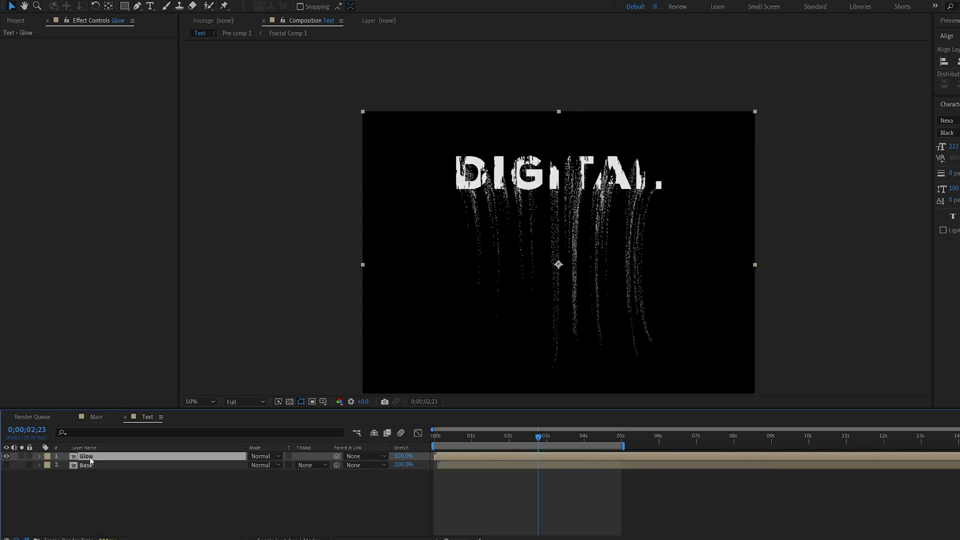
pyautogui.hotkey('ctrl', 'space')
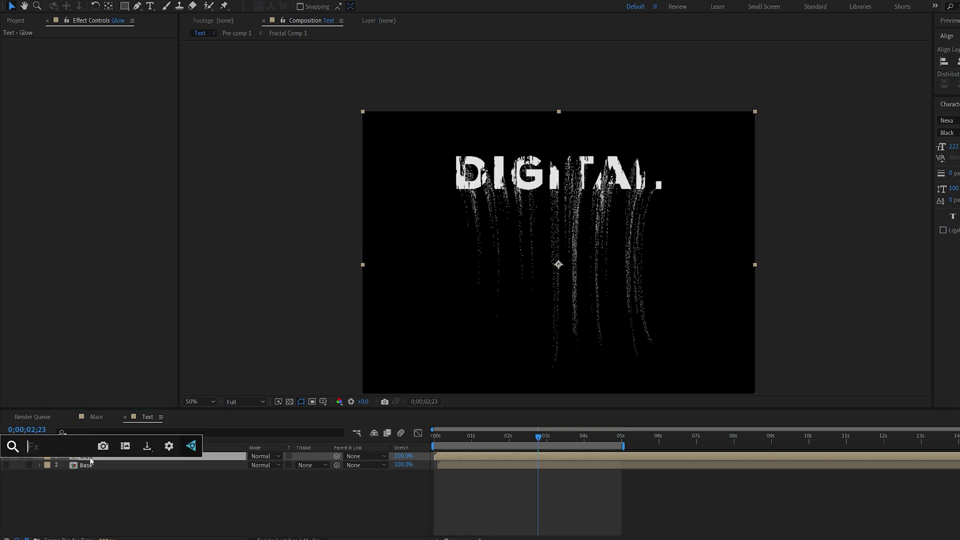
pyautogui.write('diff')
pyautogui.click(100, 445)
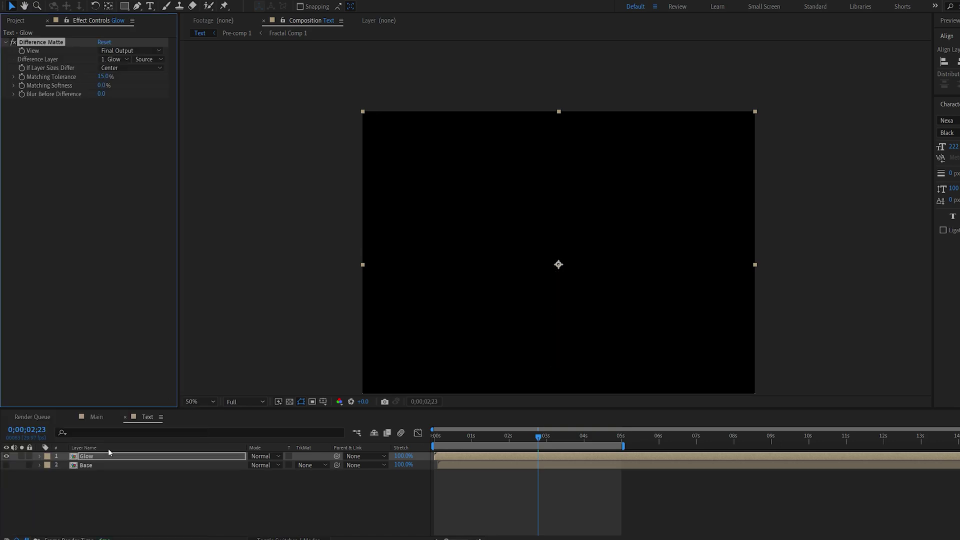
pyautogui.click(114, 59)
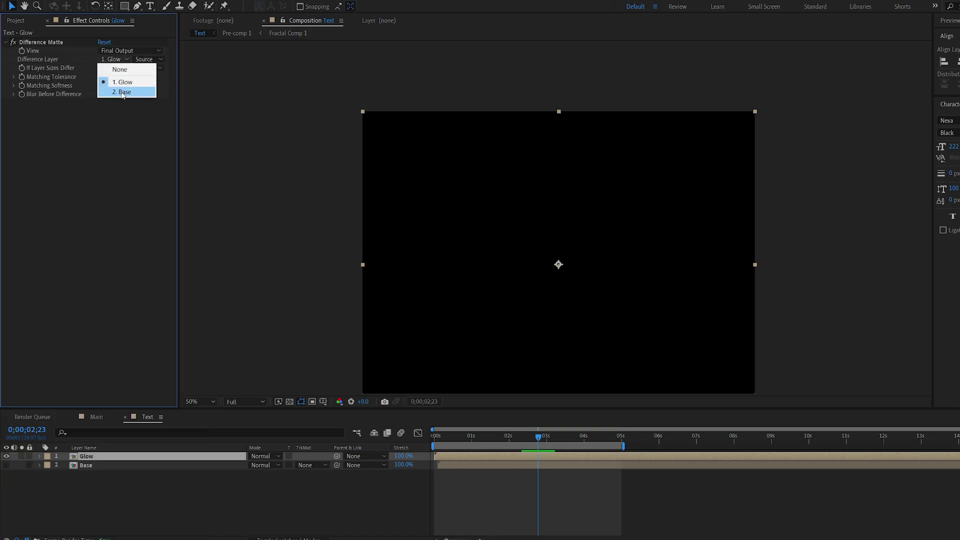
pyautogui.click(123, 92)
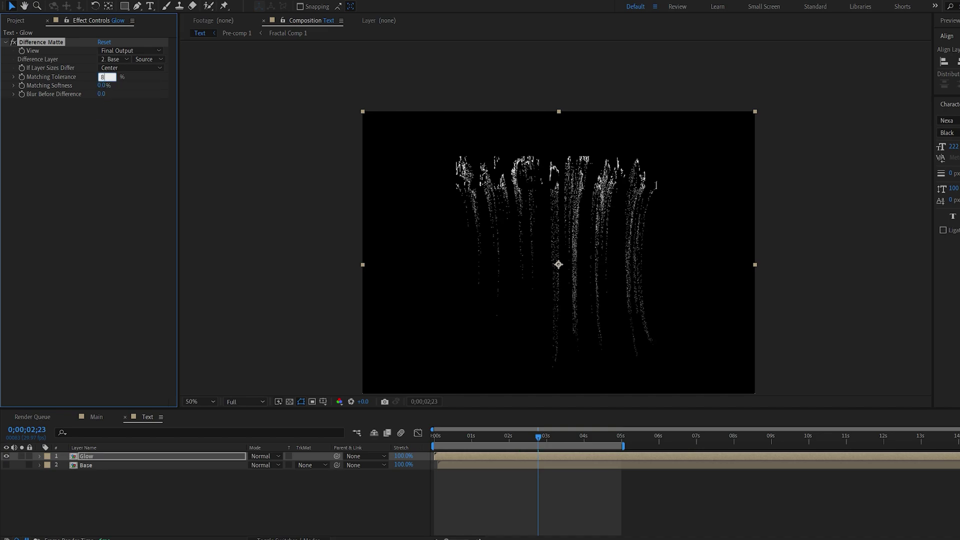
pyautogui.moveTo(489, 436); pyautogui.dragTo(535, 437)
pyautogui.moveTo(486, 256); pyautogui.dragTo(495, 294)
pyautogui.scroll(1, 499, 272)
pyautogui.moveTo(423, 264); pyautogui.dragTo(386, 158)
pyautogui.press('v')
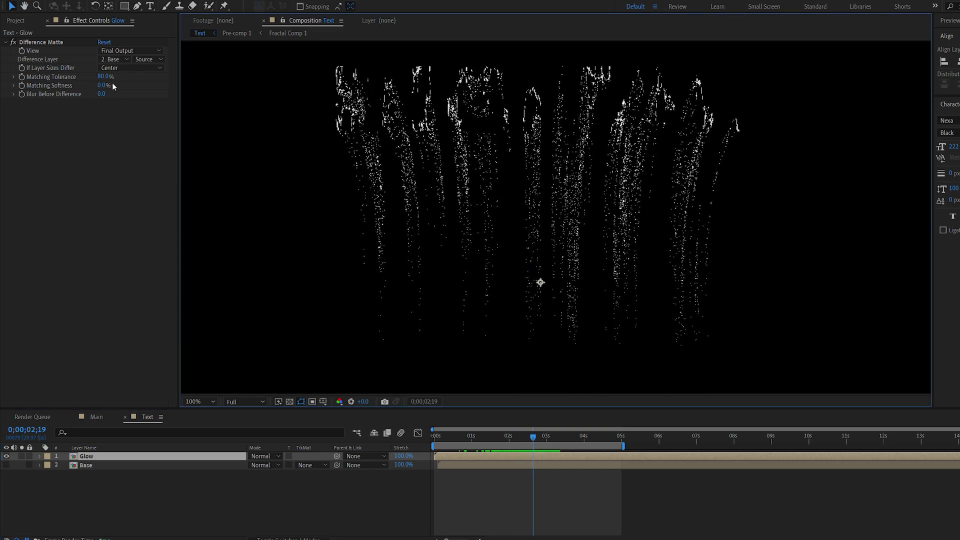
# - Try a different time offset for Base and a higher Matching Tolerance in Glow's Difference Matte
pyautogui.click(458, 466)
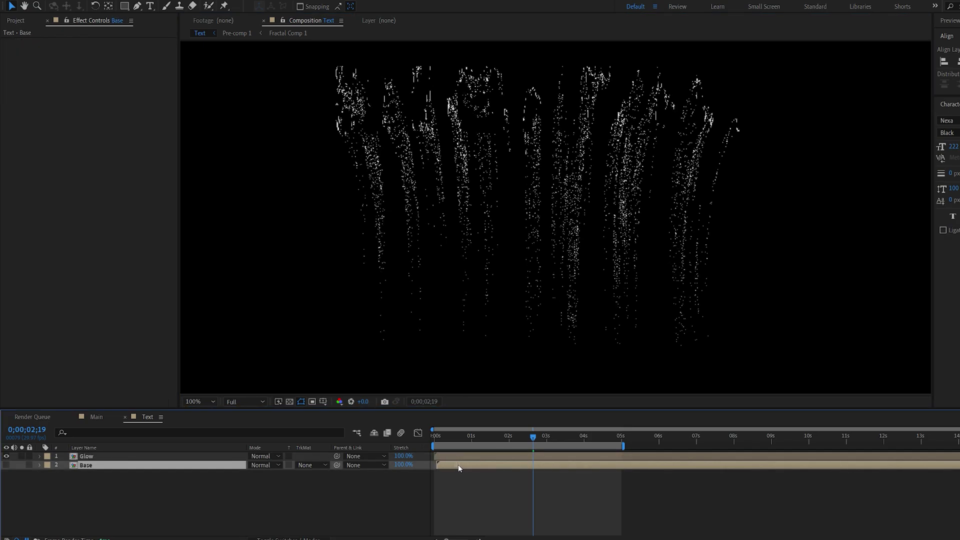
pyautogui.click(451, 455)
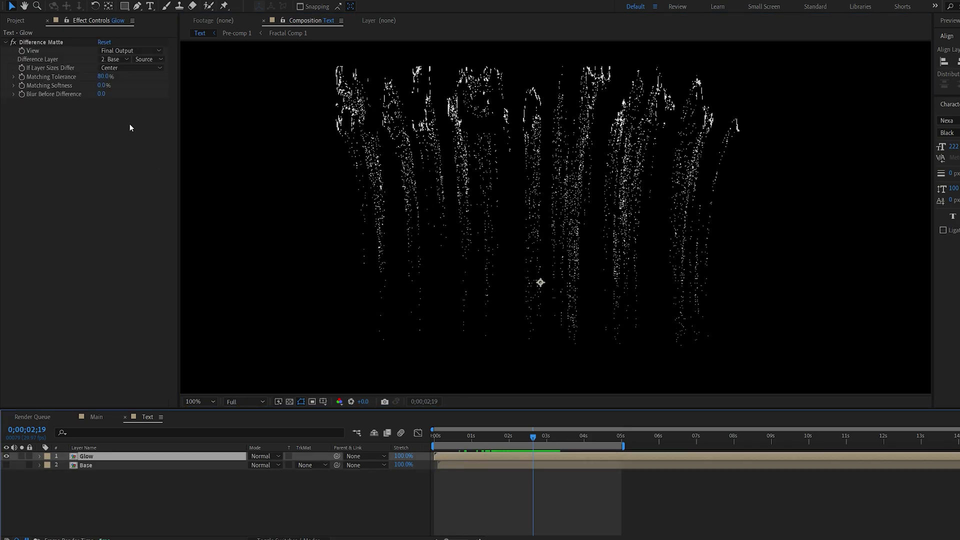
pyautogui.moveTo(103, 78); pyautogui.dragTo(103, 78)
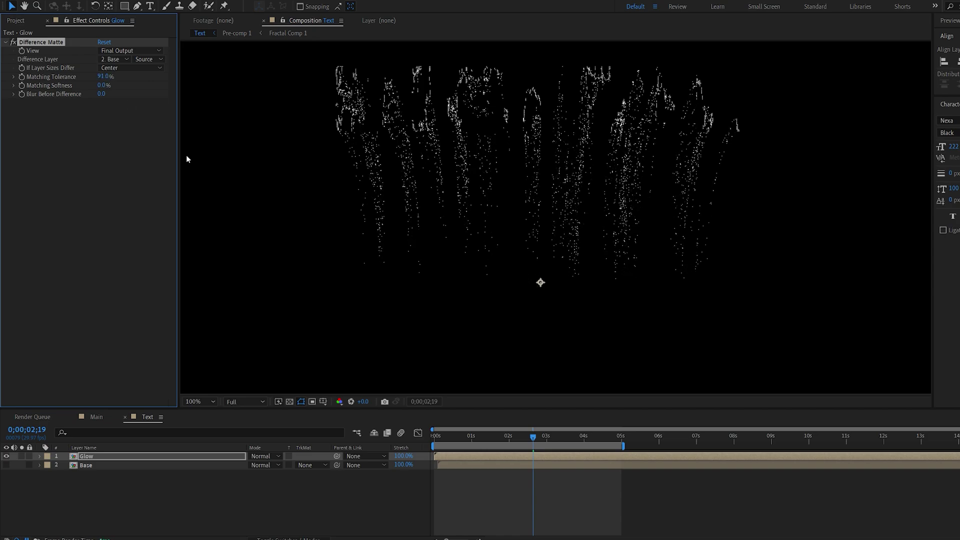
# - Add a Tint effect to the Glow layer and map white to light blue 36ABF7
pyautogui.click(532, 458)
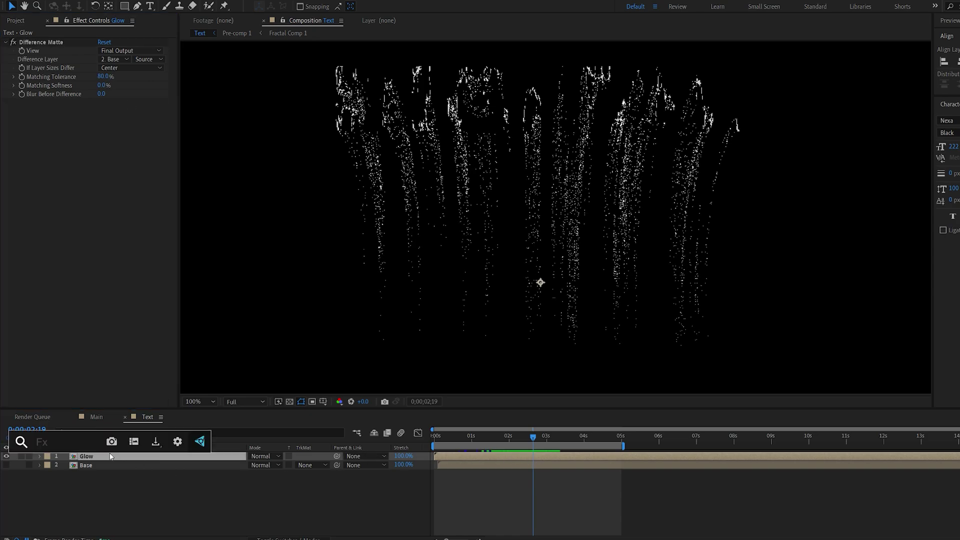
pyautogui.hotkey('ctrl', 'space')
pyautogui.write('tint')
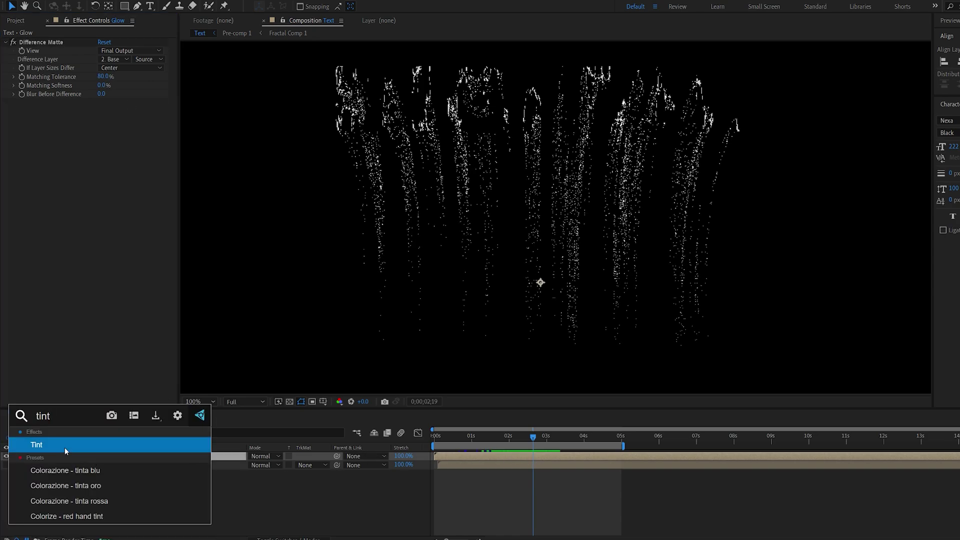
pyautogui.click(64, 444)
pyautogui.click(102, 120)
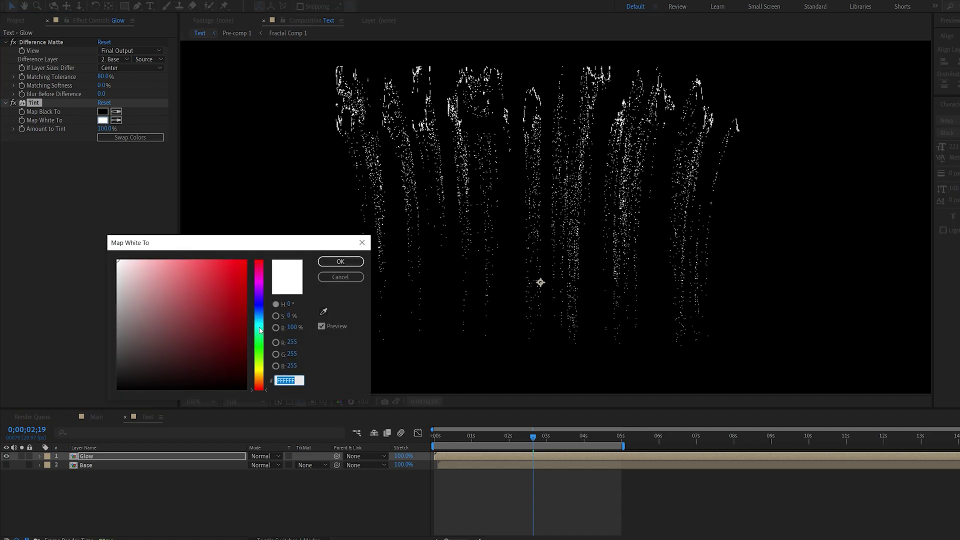
pyautogui.moveTo(260, 331); pyautogui.dragTo(260, 316)
pyautogui.click(224, 272)
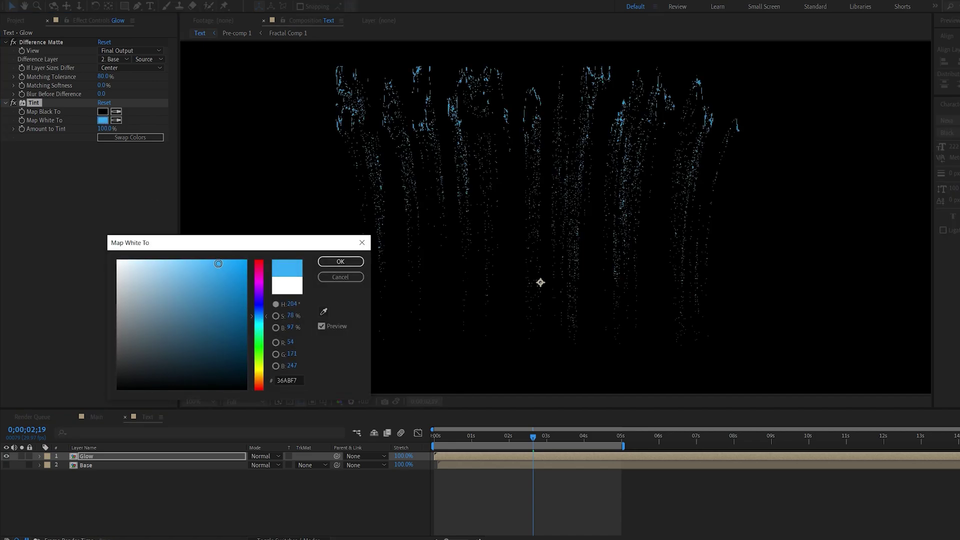
pyautogui.press('Return')
# - Add a Deep Glow effect to the Glow layer with Exposure 0.22 and Radius 346
pyautogui.hotkey('ctrl', 'space')
pyautogui.write('dee')
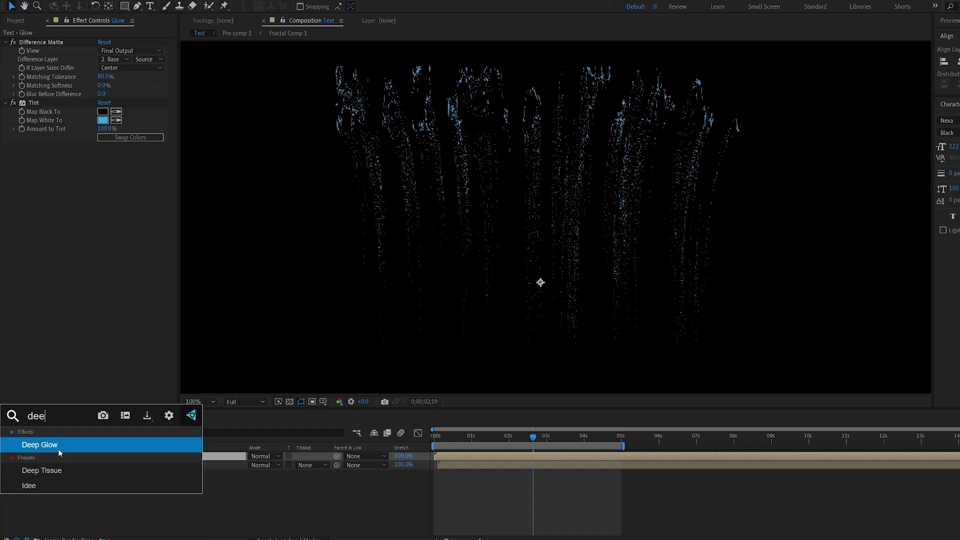
pyautogui.click(58, 448)
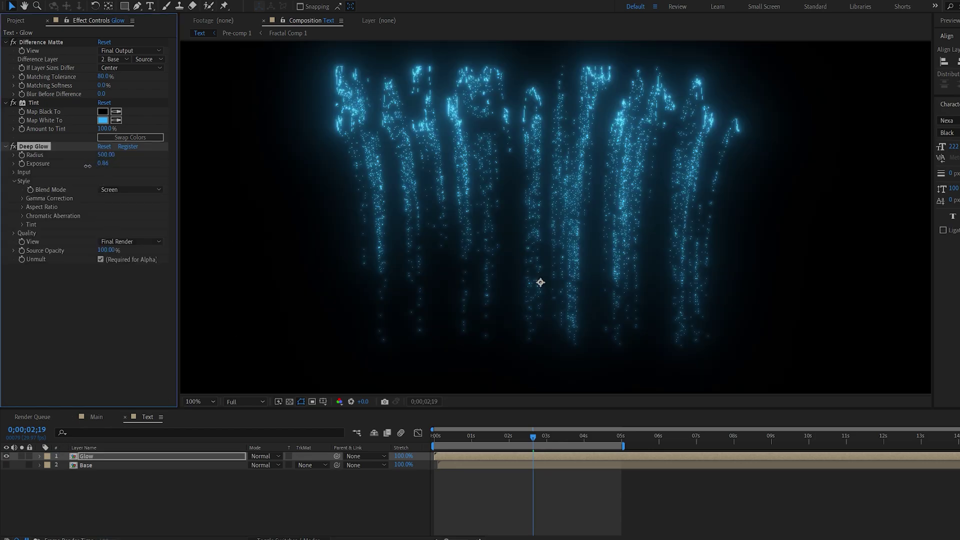
pyautogui.moveTo(87, 166); pyautogui.dragTo(68, 171)
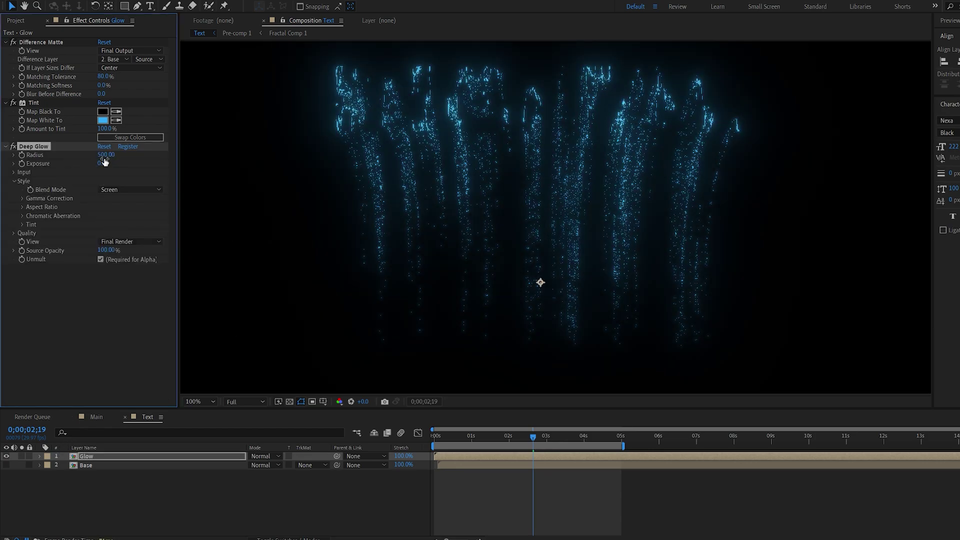
pyautogui.moveTo(94, 156); pyautogui.dragTo(84, 159)
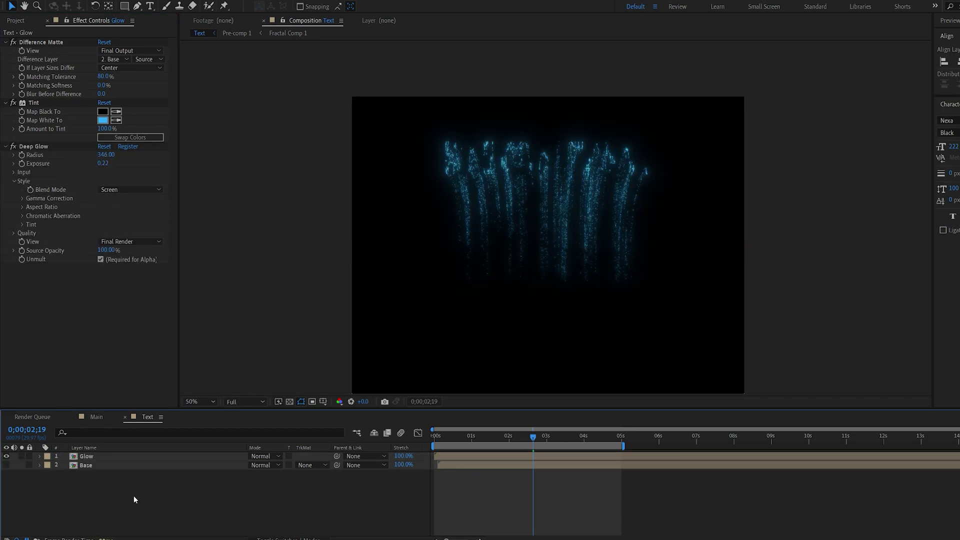
# - Make the Base layer visible again and preview the glowing particles from about 1.5 seconds
pyautogui.click(6, 465)
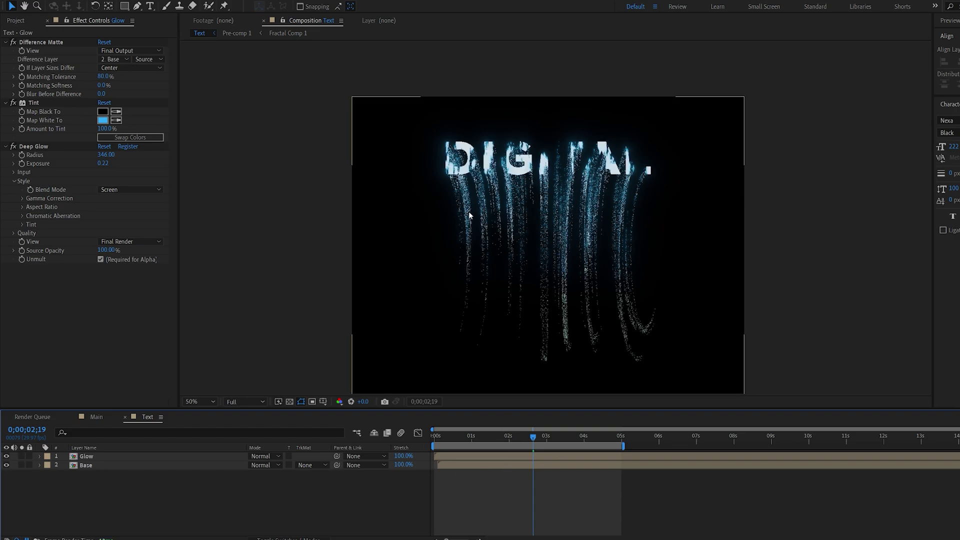
pyautogui.press('.')
pyautogui.click(488, 436)
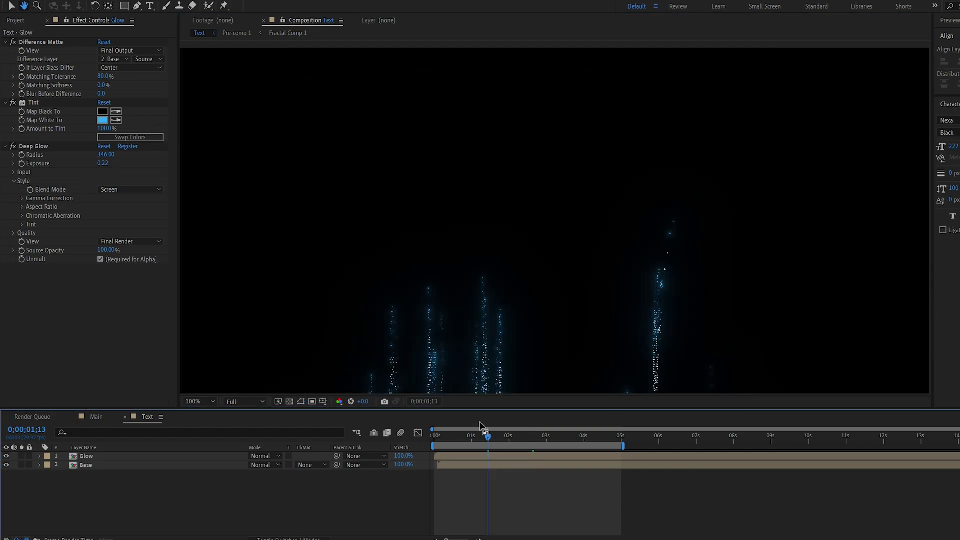
pyautogui.press('space')
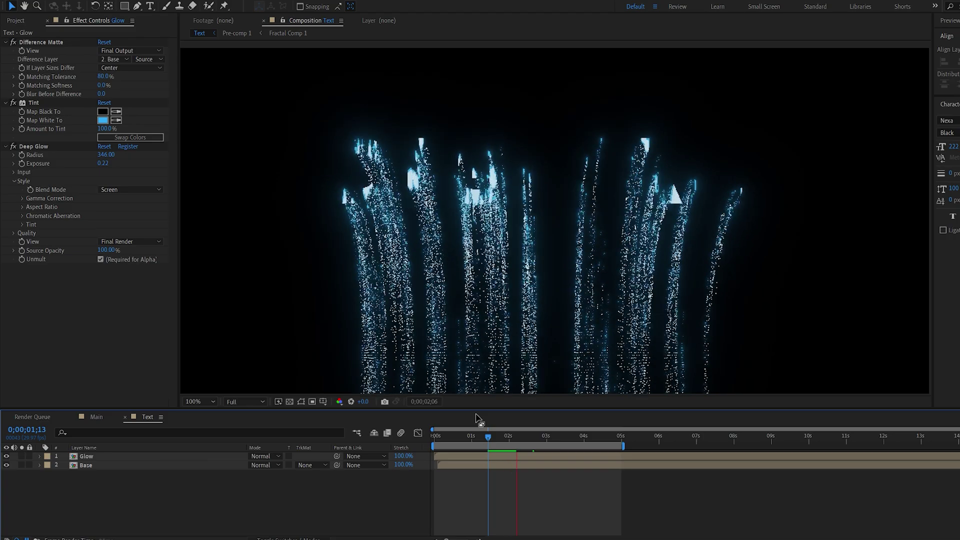
pyautogui.press('.')
# - Set the Glow layer's blend mode to Add and open the Main composition
pyautogui.moveTo(443, 310); pyautogui.dragTo(420, 383)
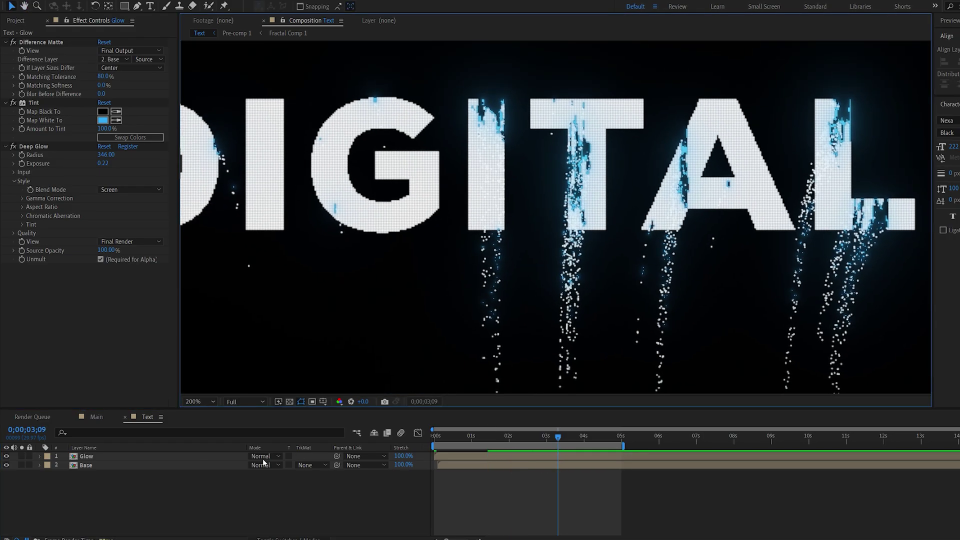
pyautogui.click(257, 457)
pyautogui.click(274, 157)
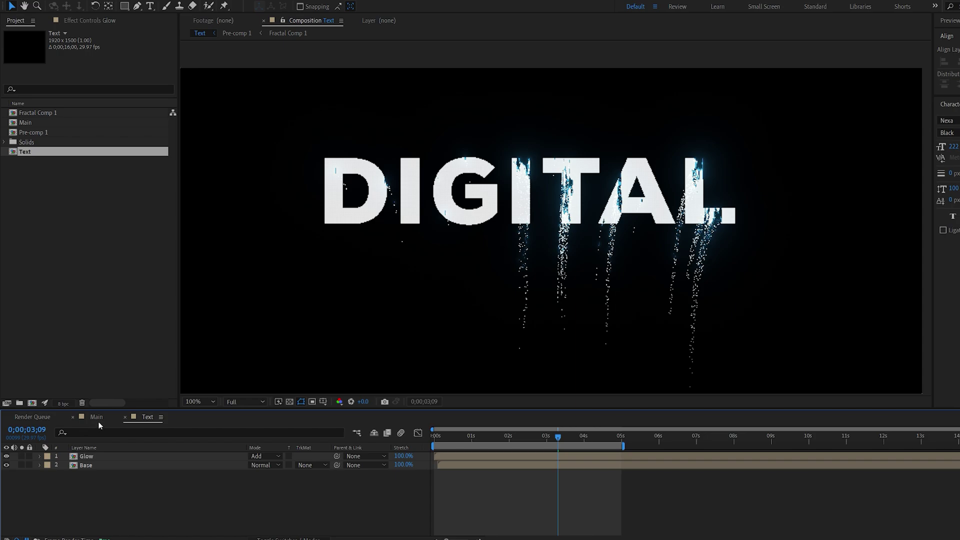
pyautogui.click(97, 418)
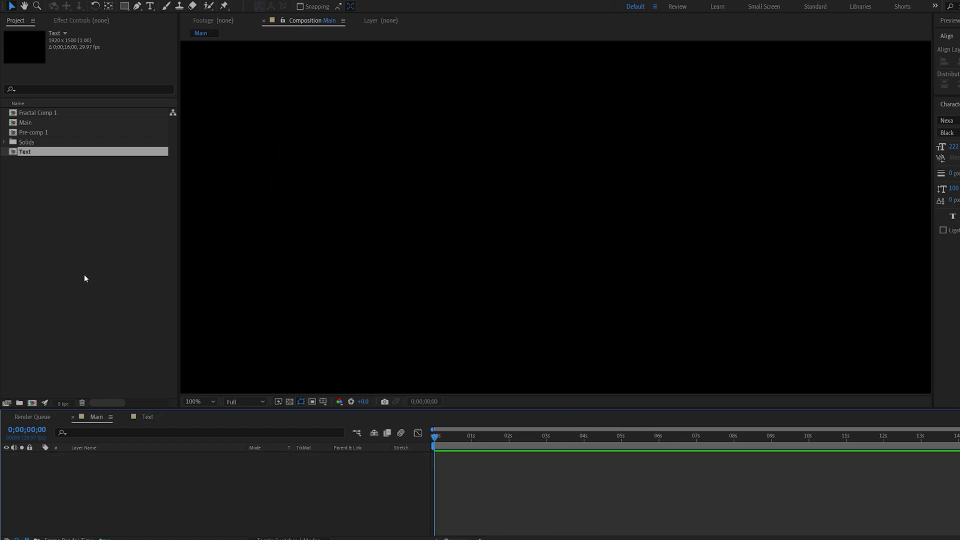
# - Place the Text composition in Main and, using the grid overlay, move it down so DIGITAL is centred in the frame at 0;00;04;15
pyautogui.moveTo(25, 152); pyautogui.dragTo(85, 489)
pyautogui.scroll(-2, 378, 331)
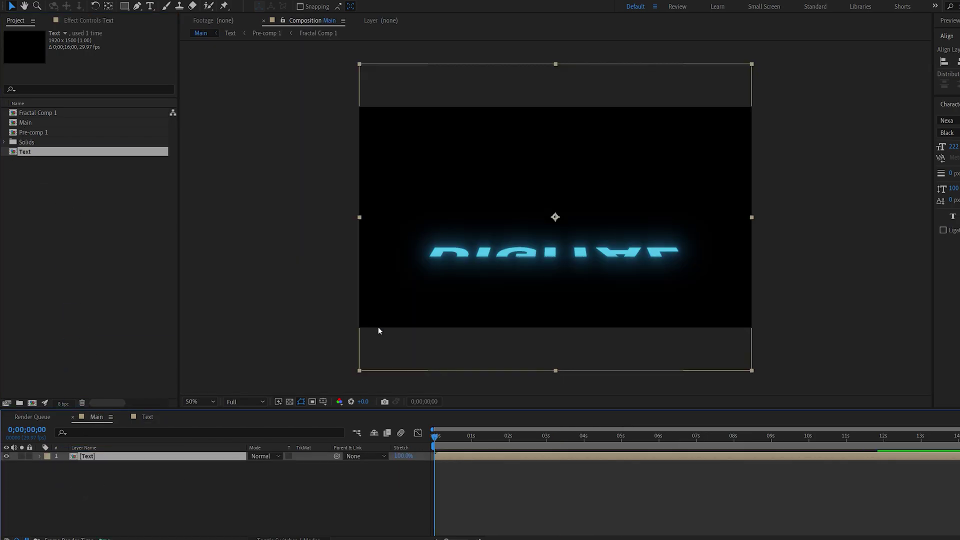
pyautogui.click(322, 402)
pyautogui.click(342, 423)
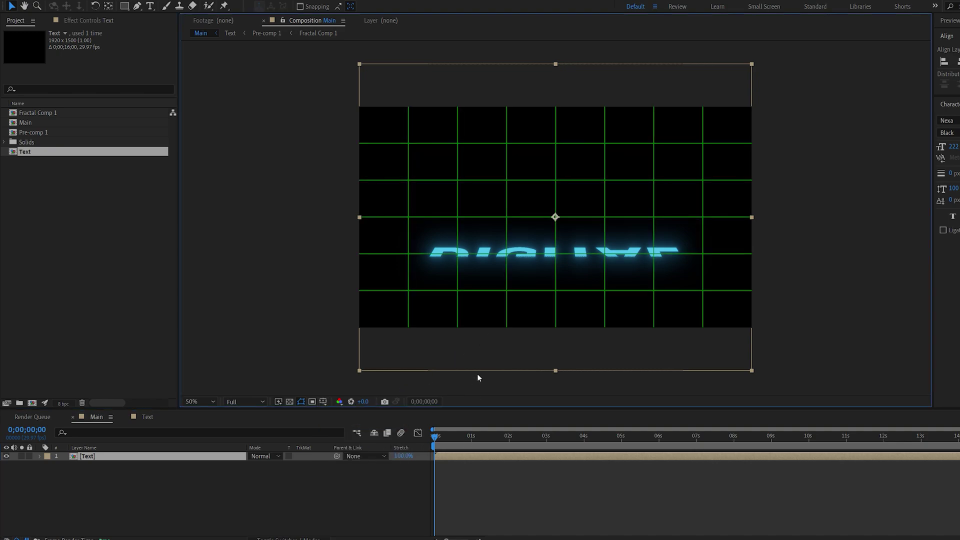
pyautogui.moveTo(555, 443); pyautogui.dragTo(602, 439)
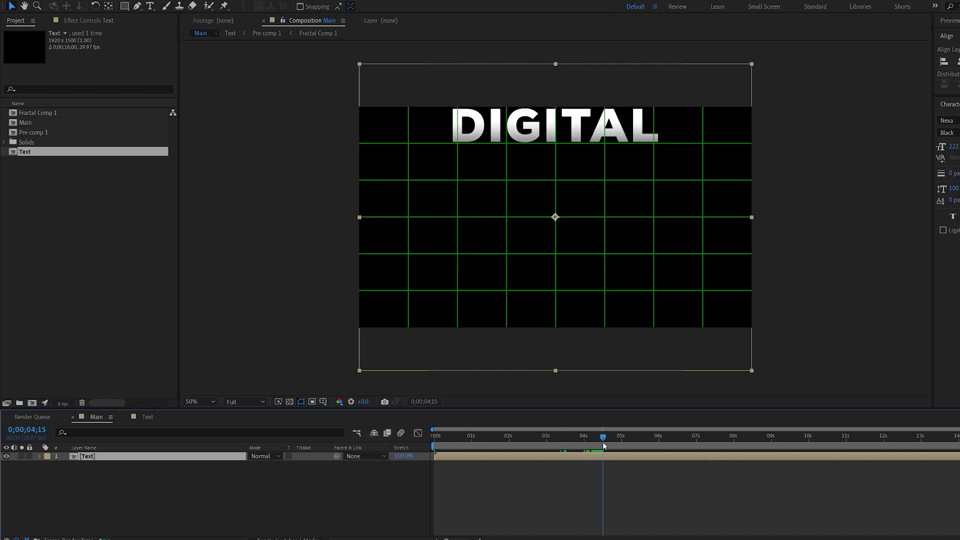
pyautogui.moveTo(543, 240); pyautogui.dragTo(538, 325)
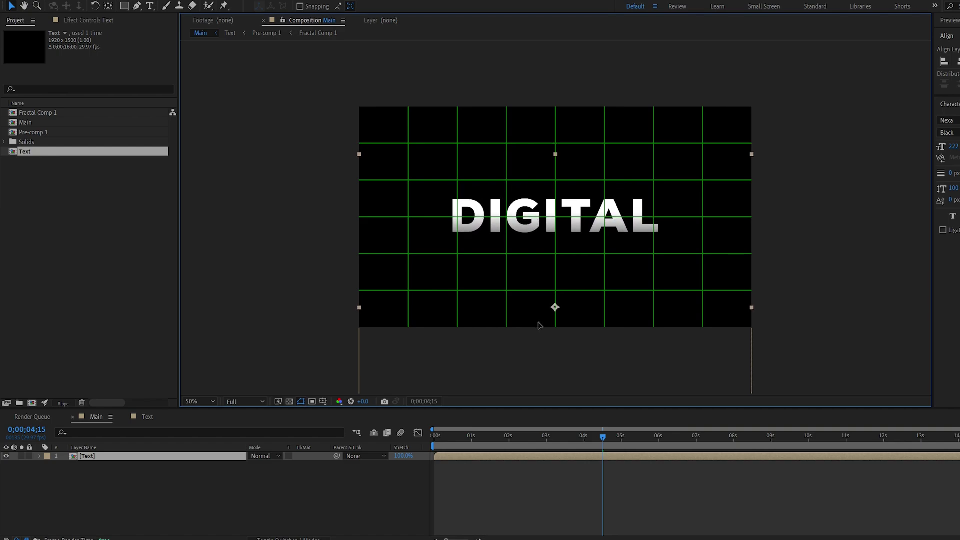
# - End the Main composition's work area at 5 seconds and return to the first frame
pyautogui.click(621, 439)
pyautogui.press('n')
pyautogui.moveTo(622, 439); pyautogui.dragTo(433, 446)
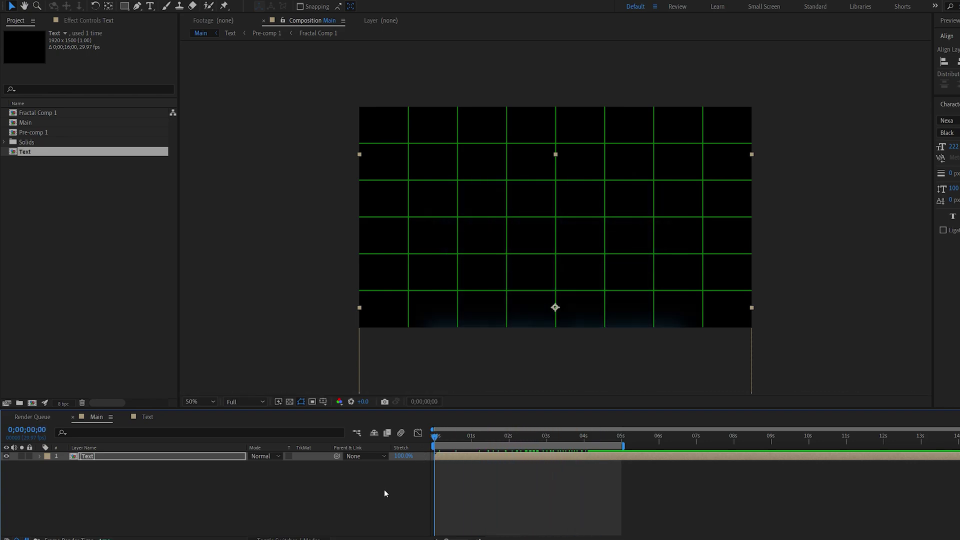
# - Scale the Text layer to 108% and shift it slightly down to recentre DIGITAL on the grid
pyautogui.click(385, 490)
pyautogui.moveTo(434, 358); pyautogui.dragTo(415, 343)
pyautogui.scroll(1, 475, 300)
pyautogui.scroll(-1, 411, 316)
pyautogui.click(447, 456)
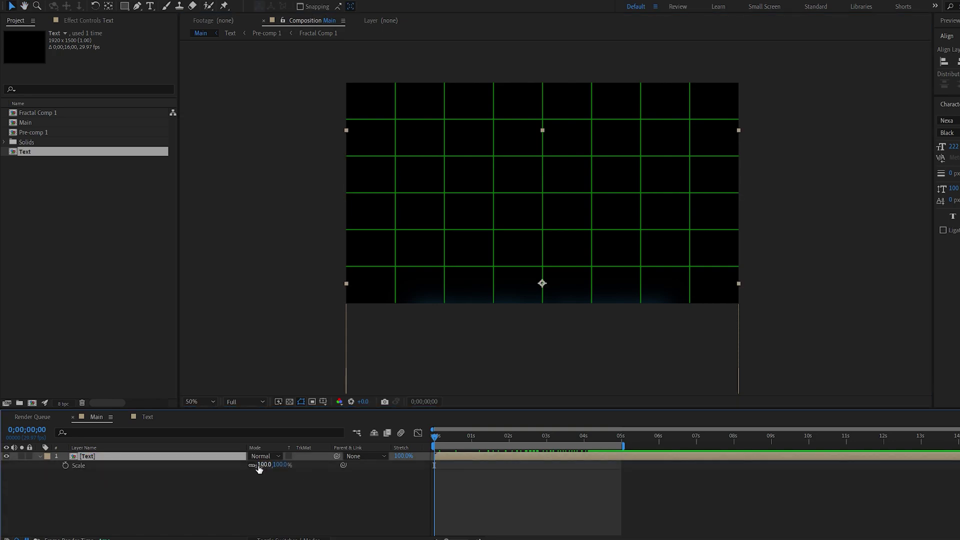
pyautogui.moveTo(259, 468); pyautogui.dragTo(268, 468)
pyautogui.moveTo(526, 347); pyautogui.dragTo(527, 357)
pyautogui.moveTo(556, 440); pyautogui.dragTo(599, 437)
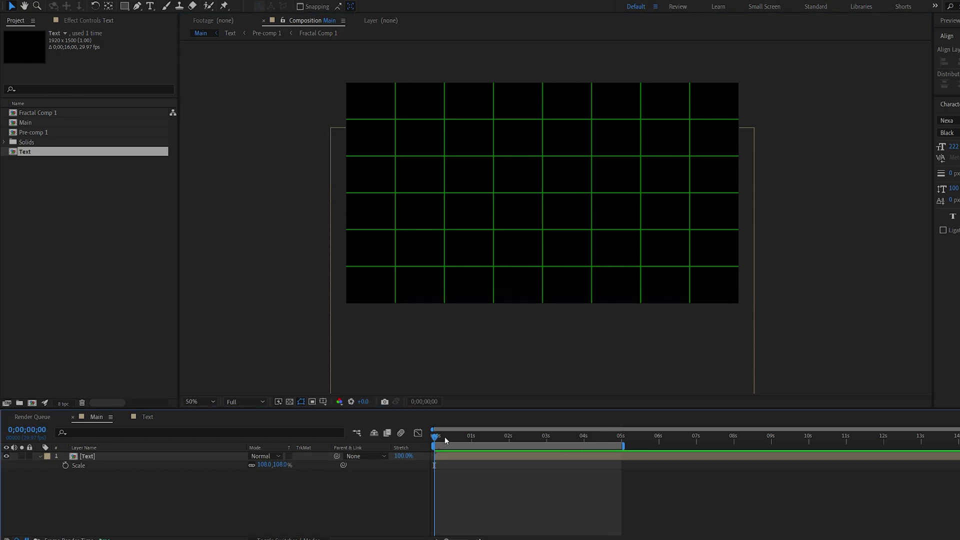
# - Review the particle reveal up to 0;00;02;18 and apply the Pixel Motion Blur effect to the Text layer
pyautogui.moveTo(448, 437)
pyautogui.mouseDown()
pyautogui.moveTo(509, 438)
pyautogui.moveTo(491, 442)
pyautogui.mouseUp()
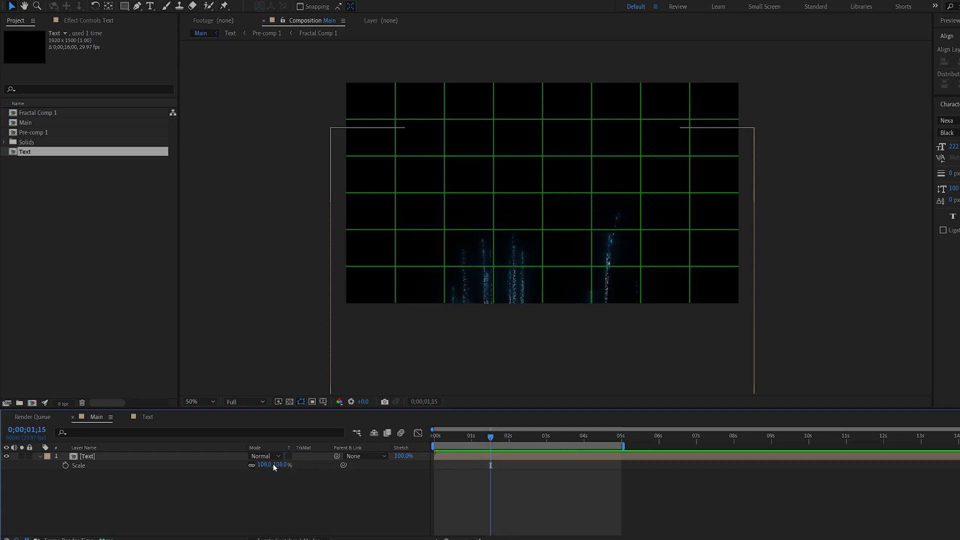
pyautogui.moveTo(554, 435); pyautogui.dragTo(532, 443)
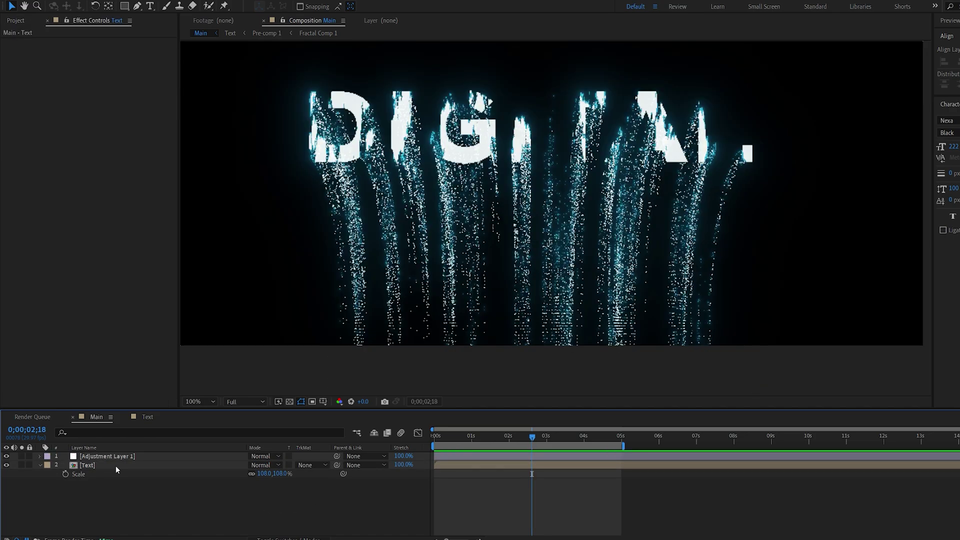
pyautogui.click(116, 466)
pyautogui.hotkey('ctrl', 'space')
pyautogui.write('pix')
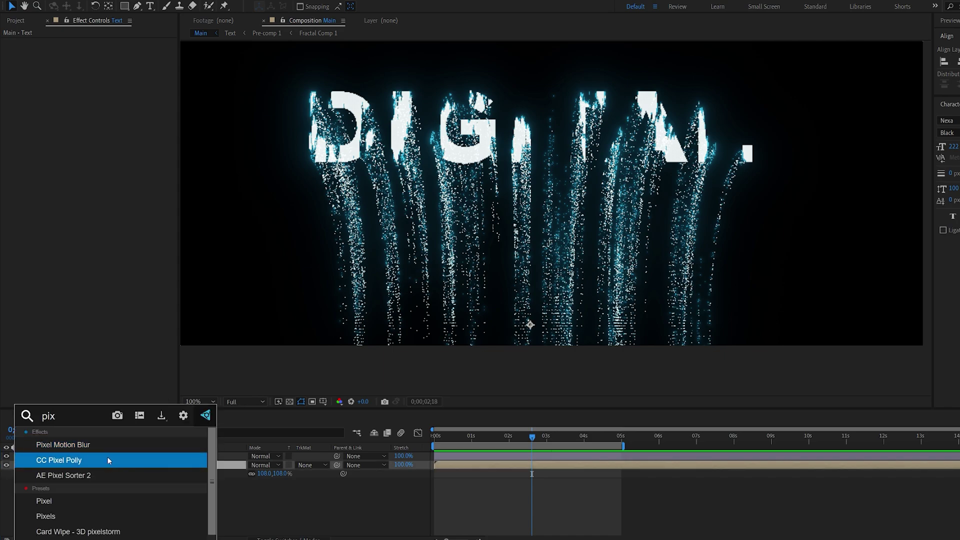
pyautogui.click(107, 446)
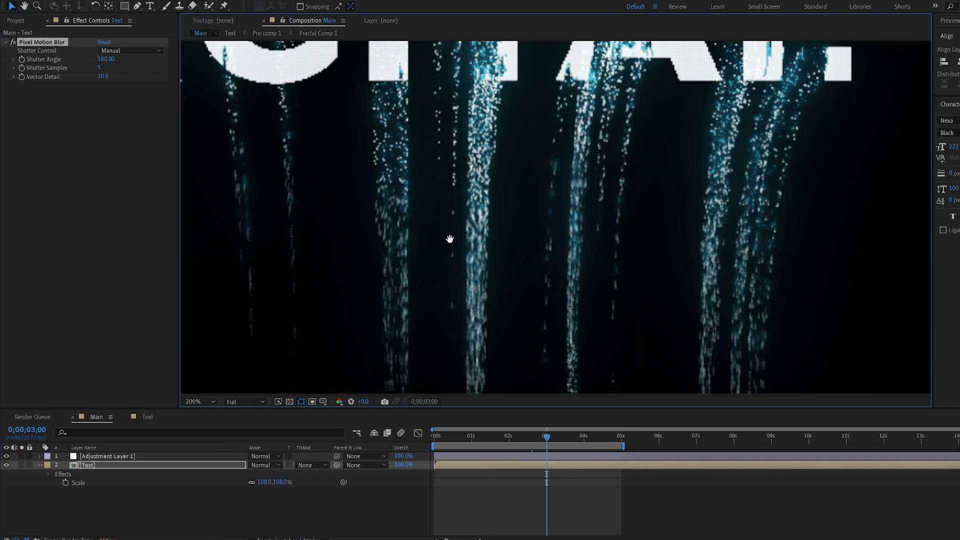
# - Inspect the particles at 0;00;03;00 with and without Pixel Motion Blur and preview the animation
pyautogui.press(',')
pyautogui.press('.')
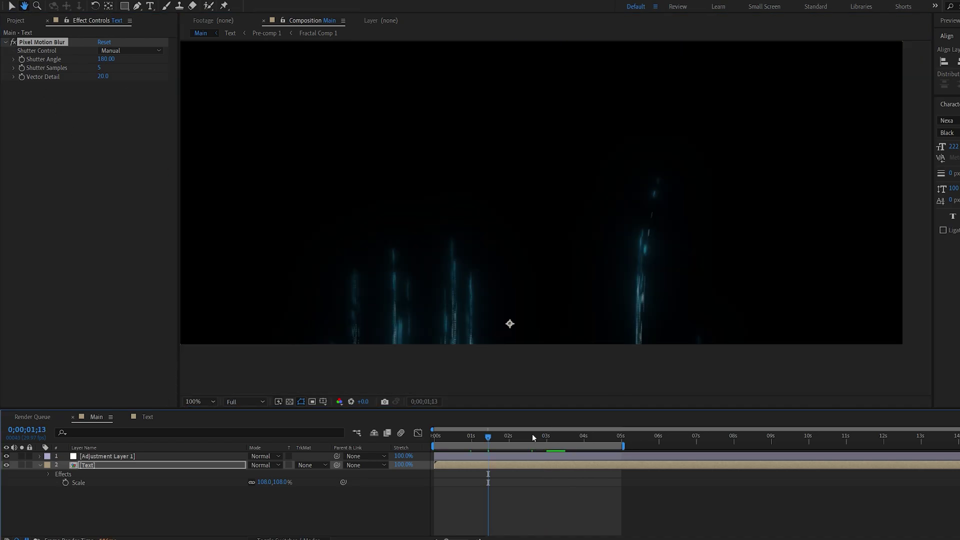
pyautogui.press('space')
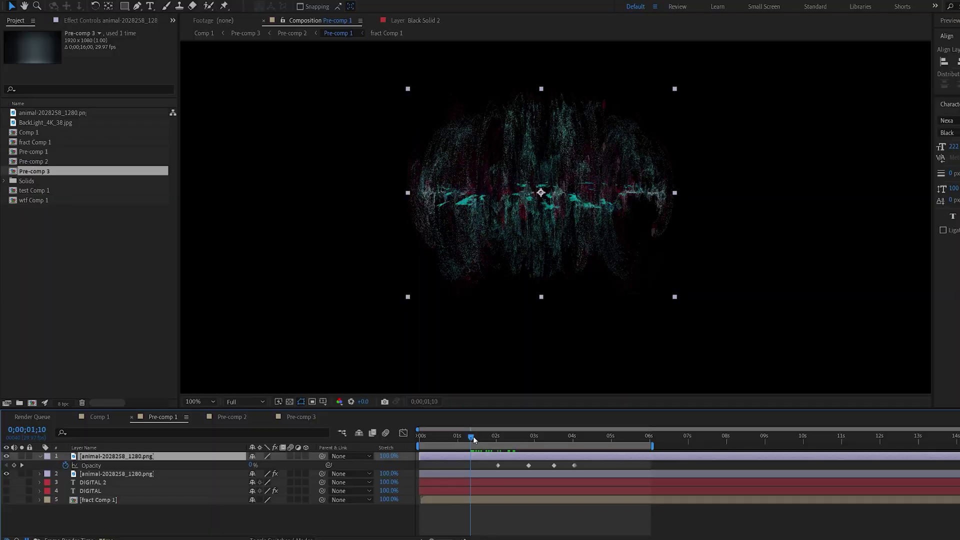
# - Compare the raccoon logo in Pre-comp 1 around 0;00;02;07 with the top animal layer hidden and shown
pyautogui.moveTo(473, 436); pyautogui.dragTo(506, 440)
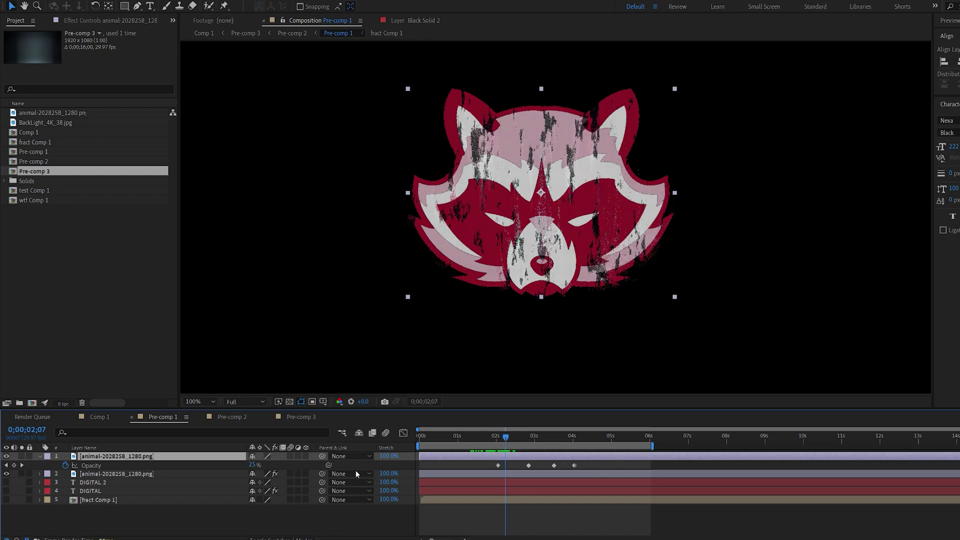
pyautogui.click(115, 473)
pyautogui.click(6, 456)
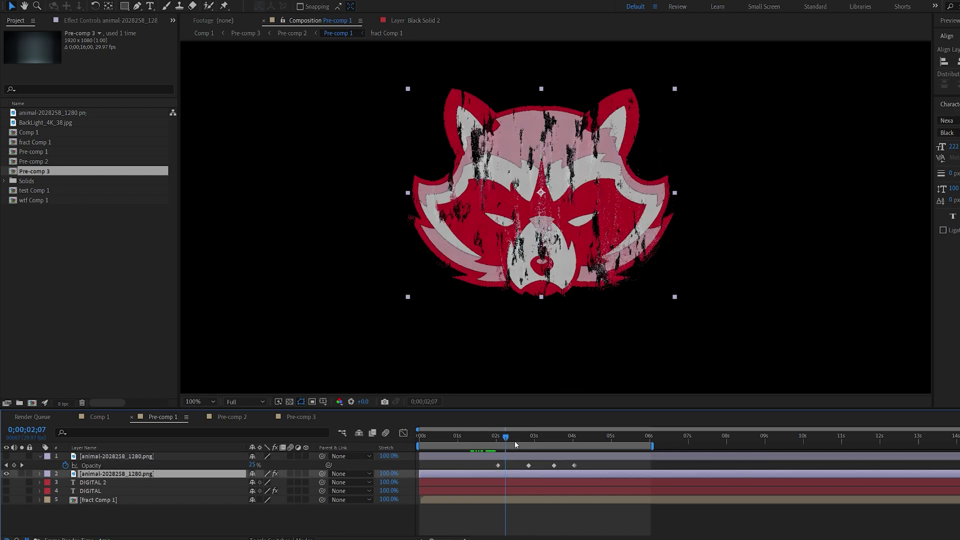
pyautogui.moveTo(506, 437)
pyautogui.mouseDown()
pyautogui.moveTo(520, 439)
pyautogui.moveTo(498, 440)
pyautogui.moveTo(534, 448)
pyautogui.moveTo(516, 441)
pyautogui.mouseUp()
pyautogui.click(6, 456)
pyautogui.click(533, 456)
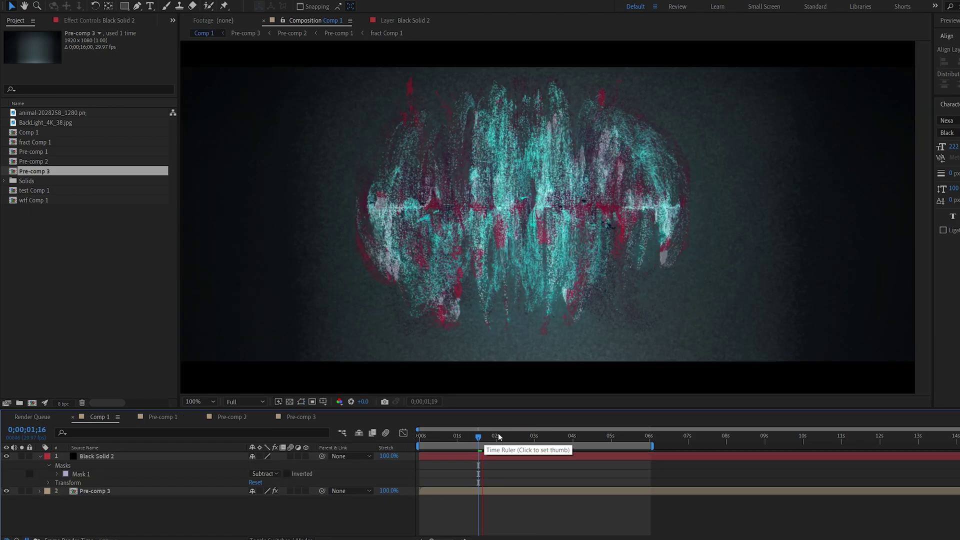
# - Preview the raccoon logo reveal in Comp 1 from 0;00;02;09 with the grid overlay turned off
pyautogui.hotkey('ctrl', "'")
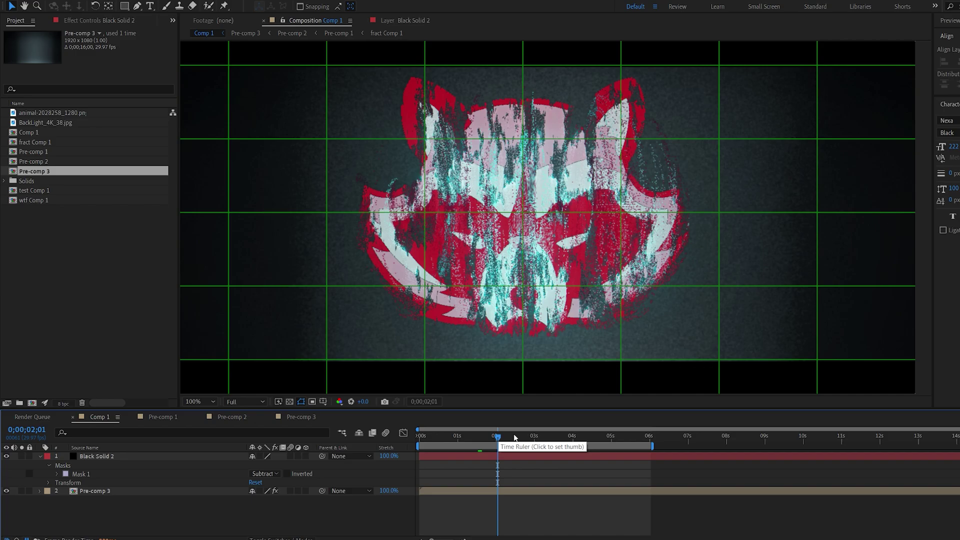
pyautogui.click(507, 437)
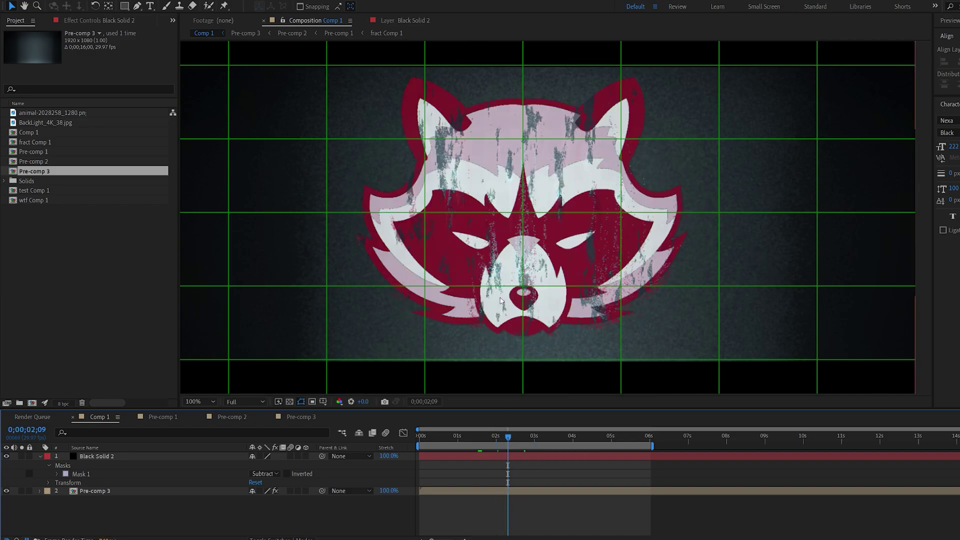
pyautogui.hotkey('ctrl', "'")
pyautogui.press('space')
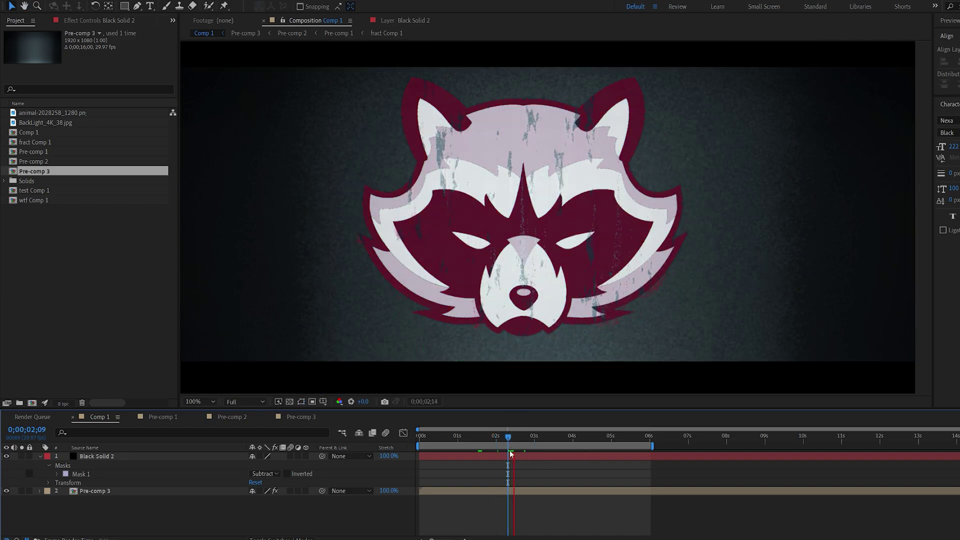